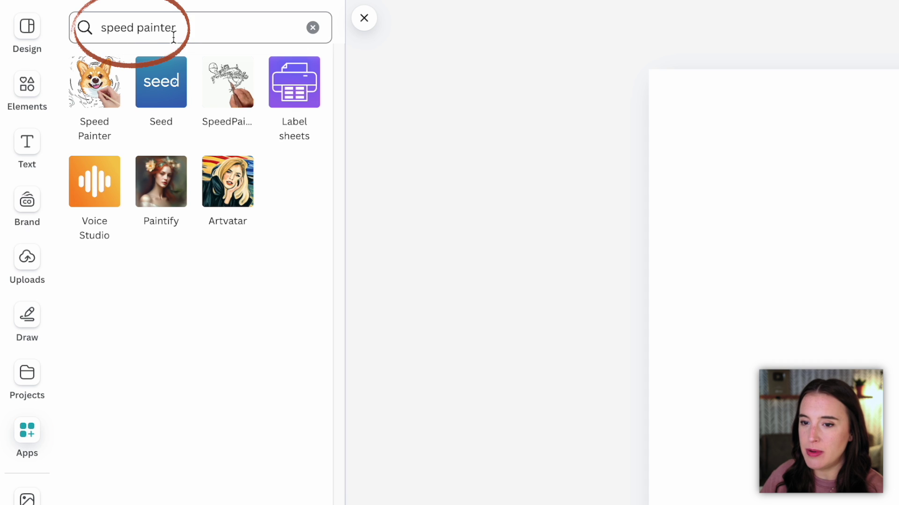
Step: Open the Speed Painter app and upload the Reach Membership thumbnail as its original image
click(96, 98)
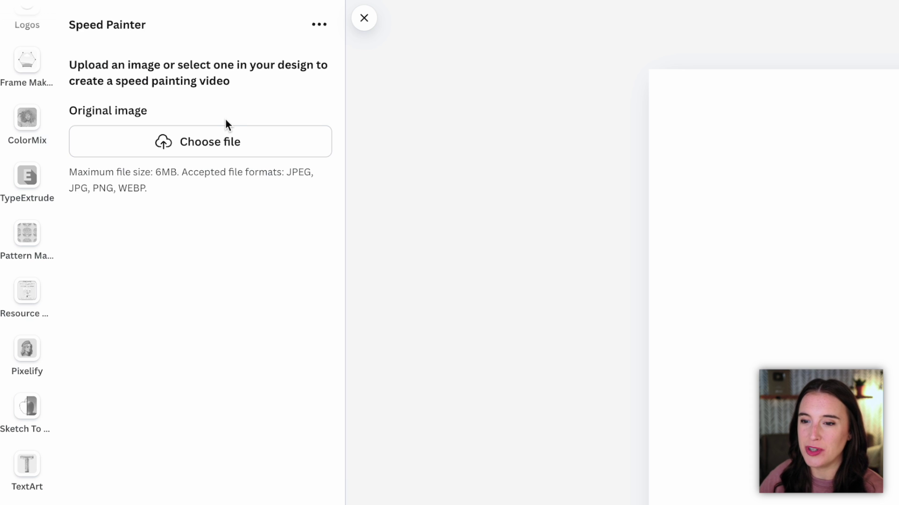
click(224, 140)
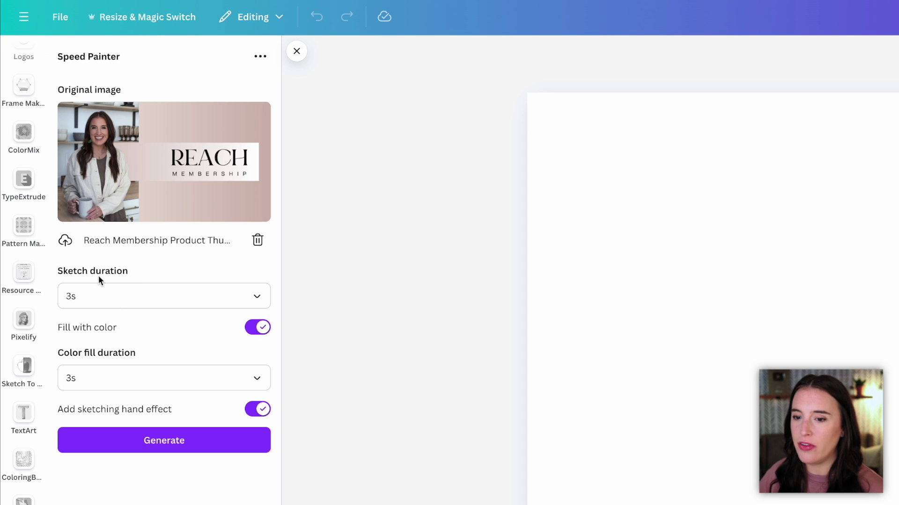
Step: Raise the Speed Painter sketch duration from 3s to 5s and generate the sketch video
click(83, 305)
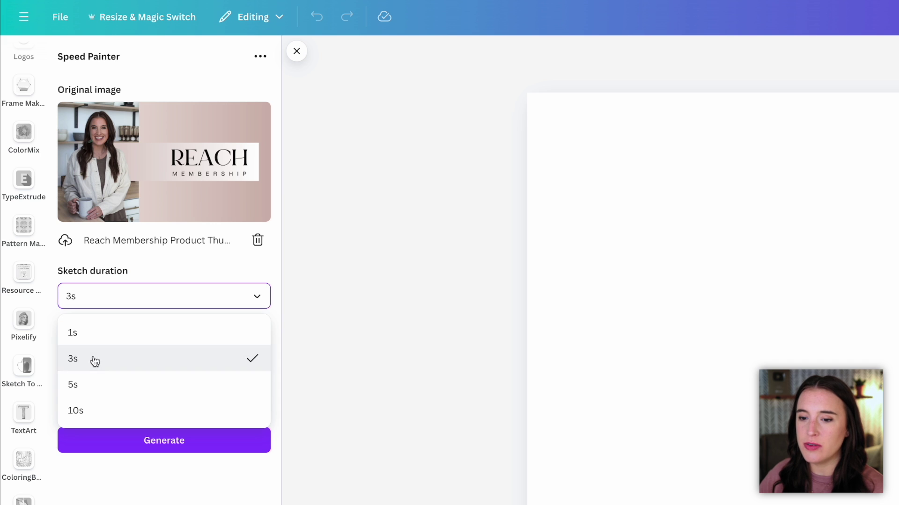
click(77, 385)
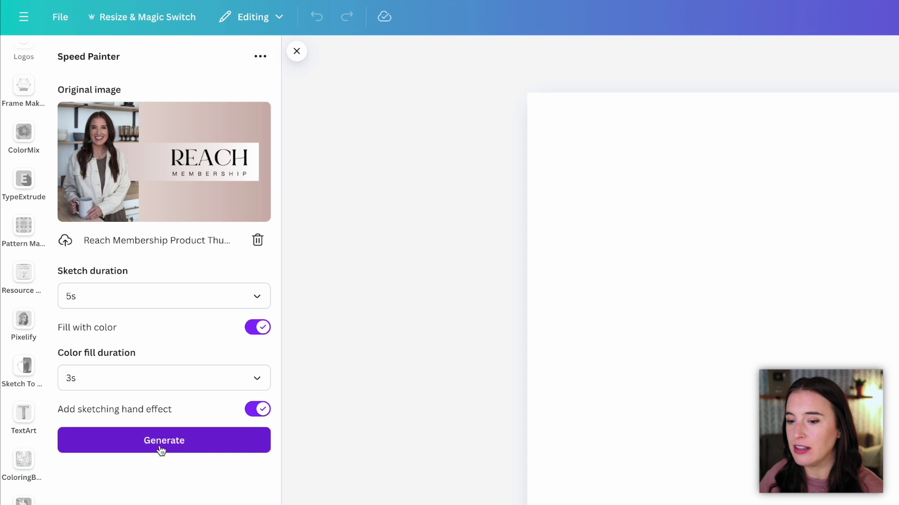
click(186, 449)
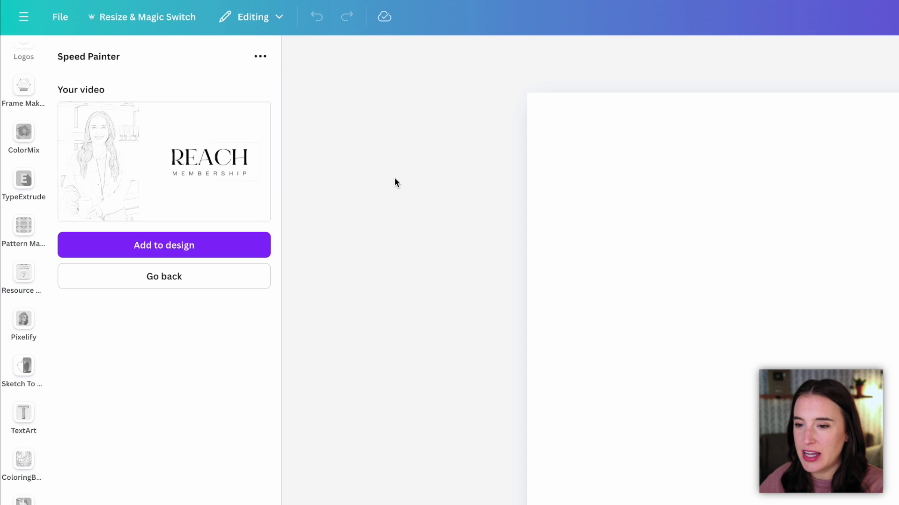
Step: Enlarge the speed-painting video of the REACH image on the page, then zoom out to see the whole page
mouse_move(234, 184)
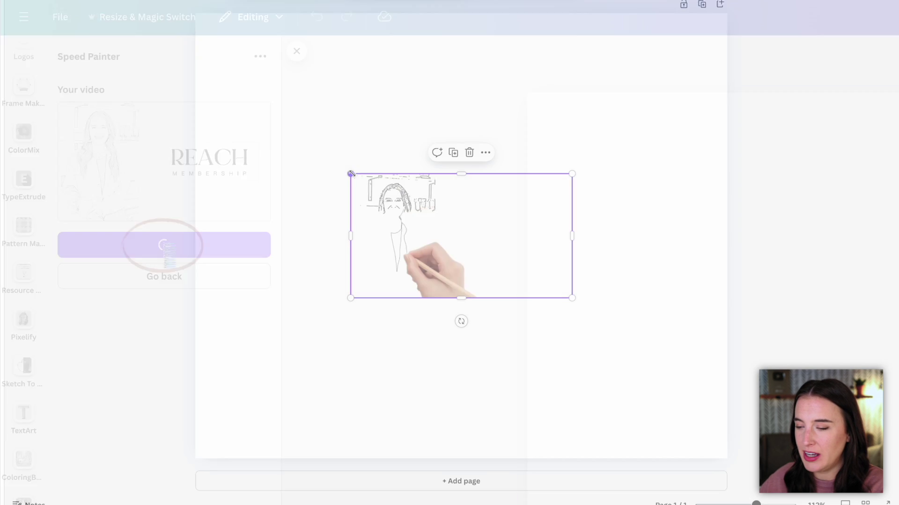
drag(351, 175, 229, 106)
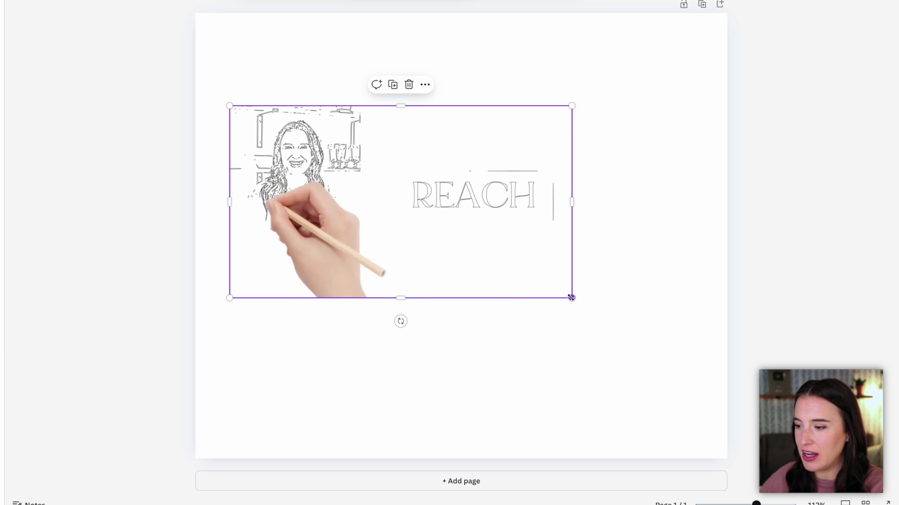
drag(572, 298, 678, 357)
drag(636, 324, 643, 309)
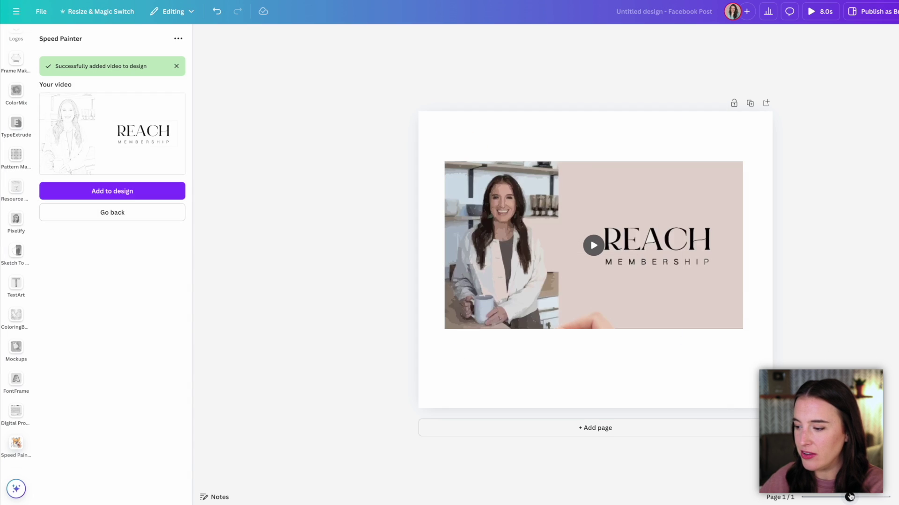
drag(849, 497, 847, 497)
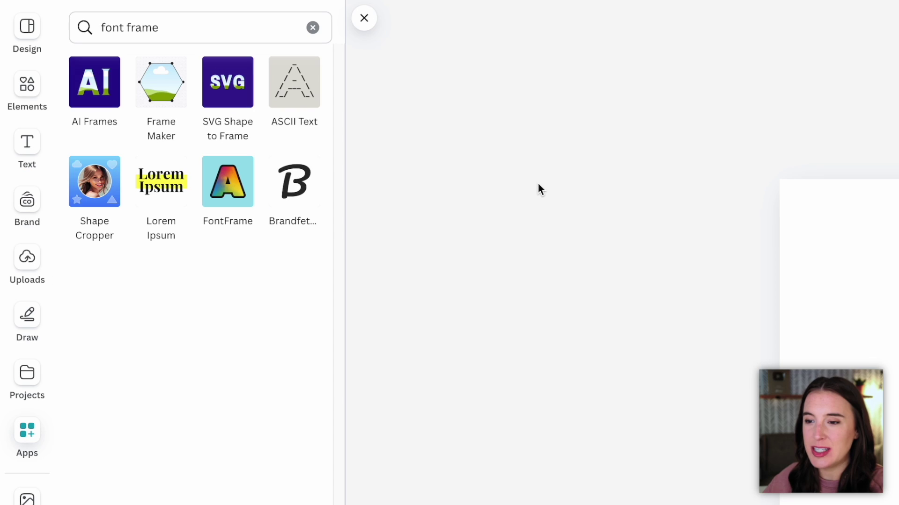
Step: Open FontFrame and fill its HELLO WORLD sample letters with the cherry-blossom photo
click(229, 205)
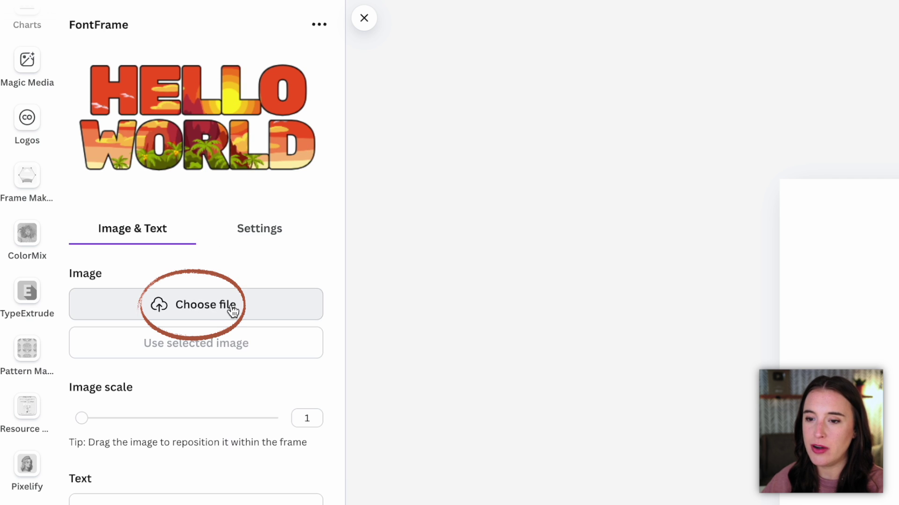
click(258, 315)
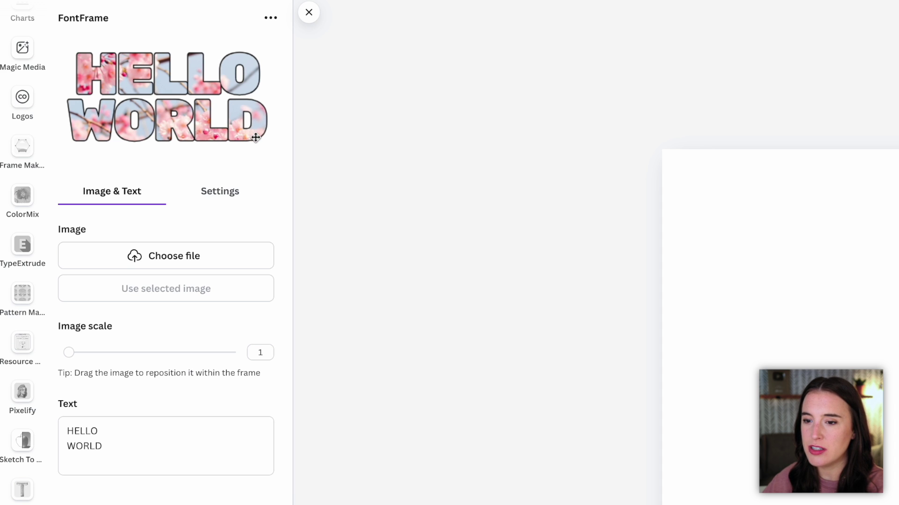
Step: Change the lettering to HAPPY / MONDAY on two lines, scale the photo to 1.3 and reposition it
click(110, 445)
drag(110, 445, 27, 422)
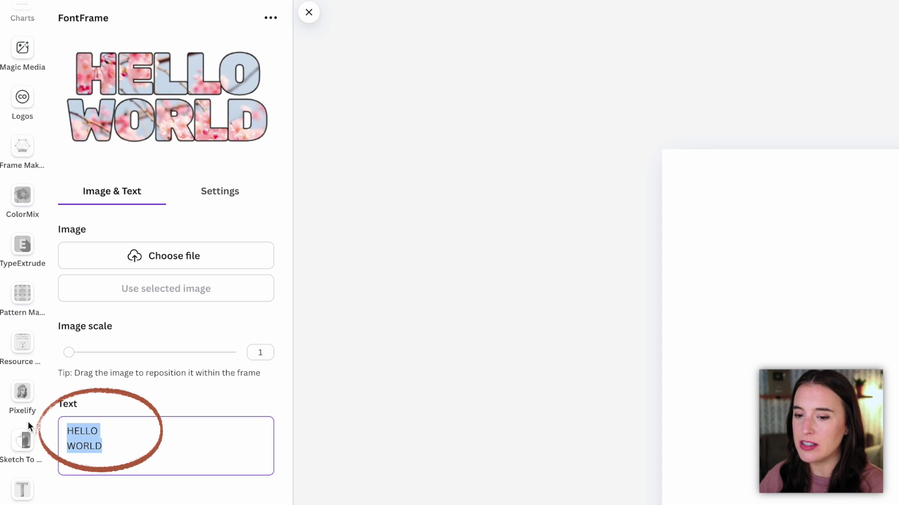
text(HAPPY)
key(Return)
text(MOND)
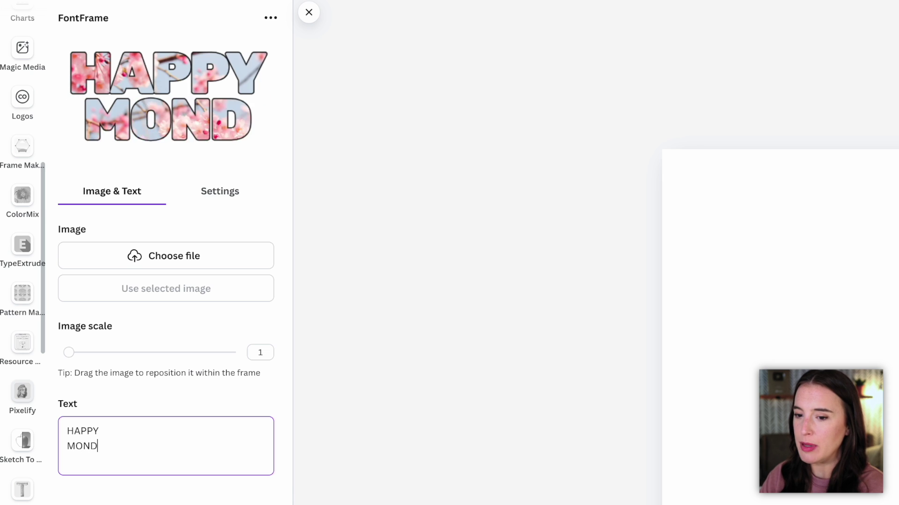
text(AY)
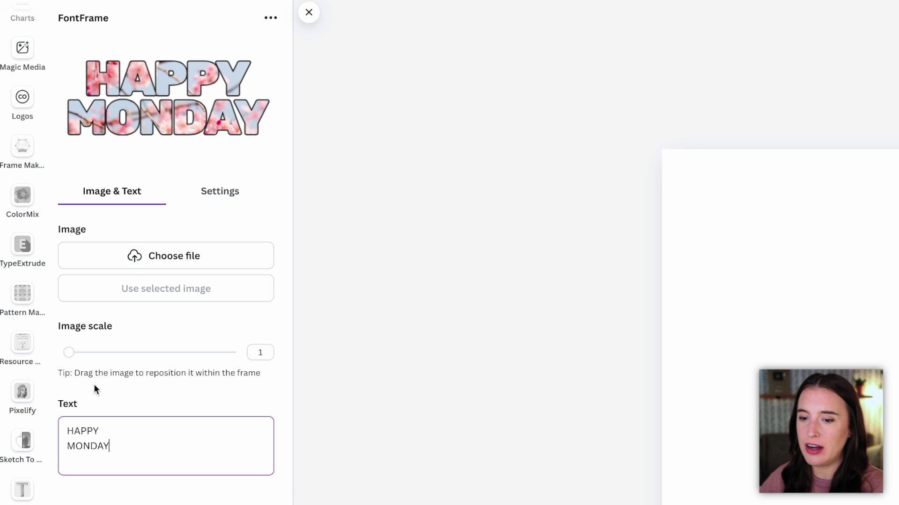
mouse_move(70, 358)
mouse_down()
mouse_move(115, 359)
mouse_move(81, 359)
mouse_up()
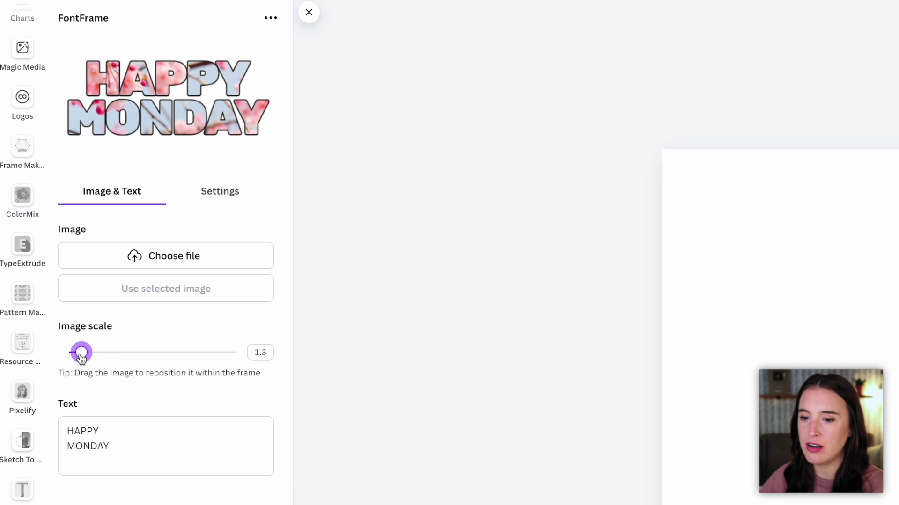
drag(132, 93, 121, 64)
Step: Style the lettering in Oswald with outline 86, letter spacing 30, line spacing 1.05, and add it
click(224, 195)
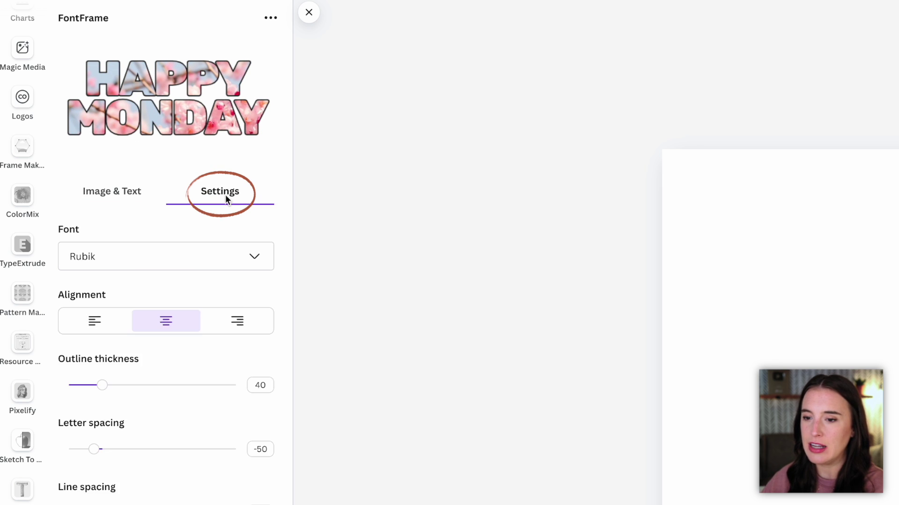
click(223, 271)
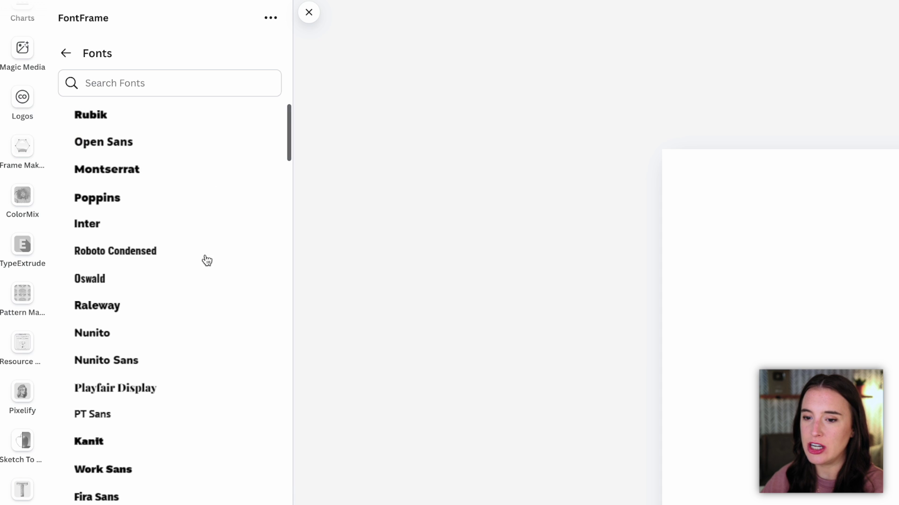
click(136, 277)
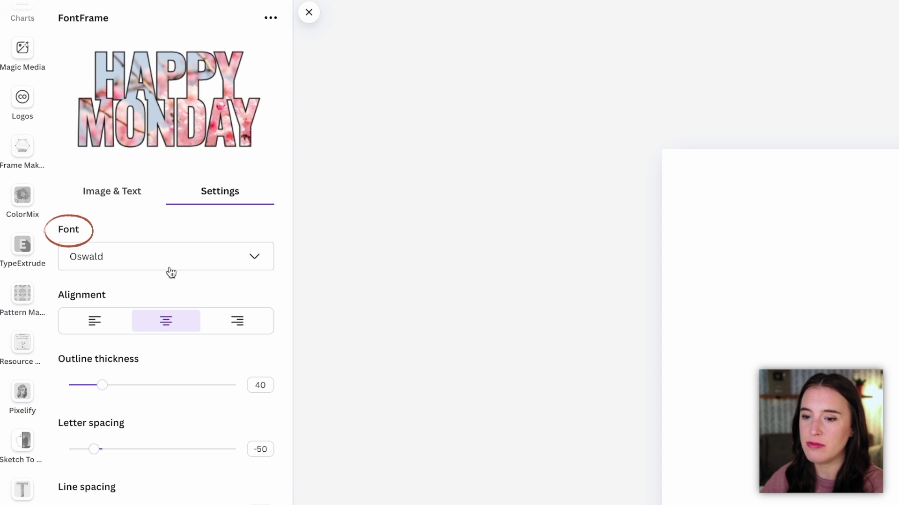
mouse_move(105, 388)
mouse_down()
mouse_move(168, 392)
mouse_move(141, 387)
mouse_up()
mouse_move(95, 454)
mouse_down()
mouse_move(132, 454)
mouse_move(106, 452)
mouse_up()
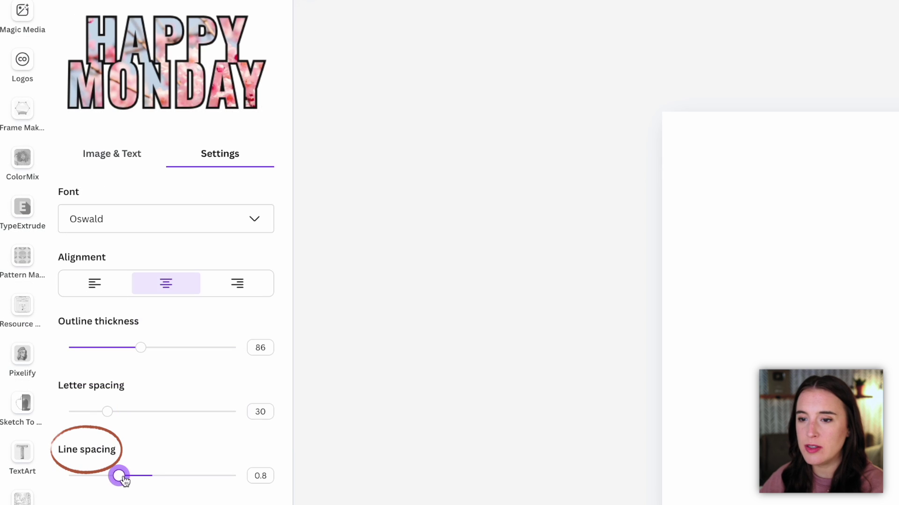
mouse_move(124, 481)
mouse_down()
mouse_move(188, 480)
mouse_move(161, 486)
mouse_up()
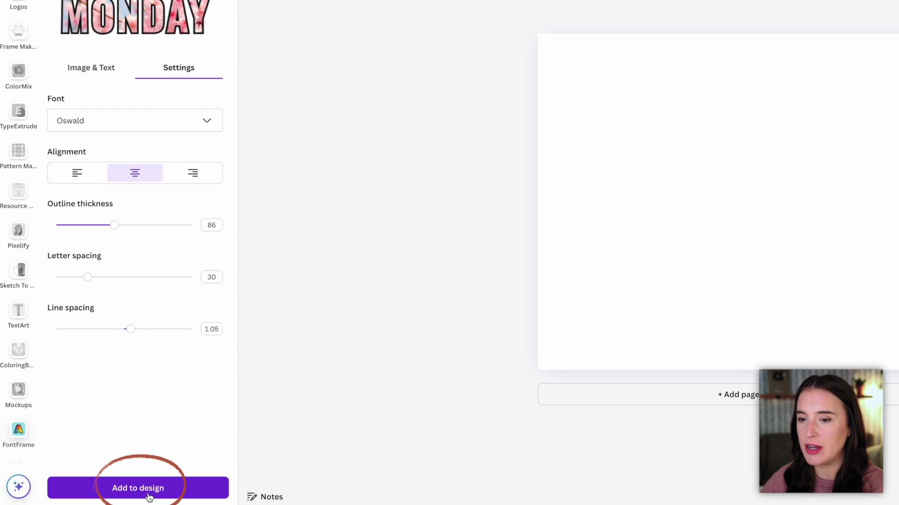
click(138, 488)
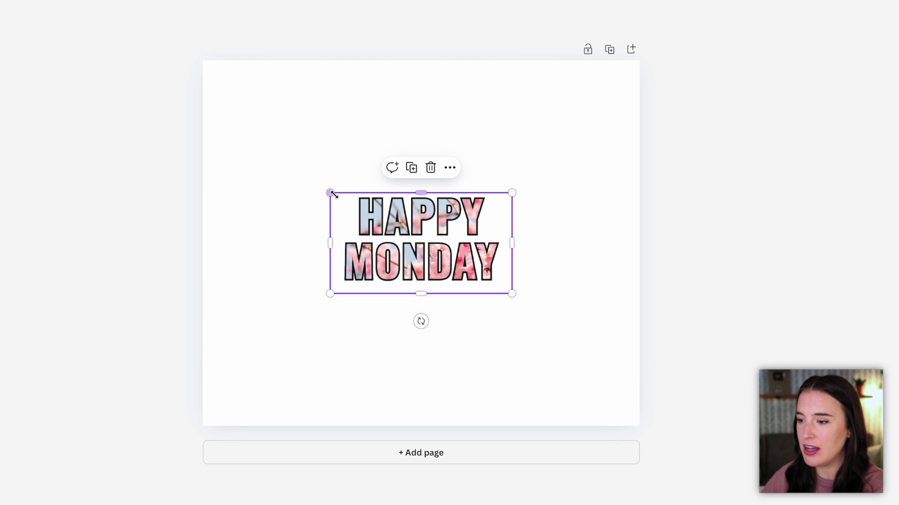
Step: Resize the HAPPY MONDAY lettering and nudge it up and left on the page
mouse_move(330, 193)
mouse_down()
mouse_move(207, 153)
mouse_move(325, 173)
mouse_move(326, 191)
mouse_up()
mouse_move(364, 240)
mouse_down()
mouse_move(359, 227)
mouse_move(380, 240)
mouse_move(367, 239)
mouse_up()
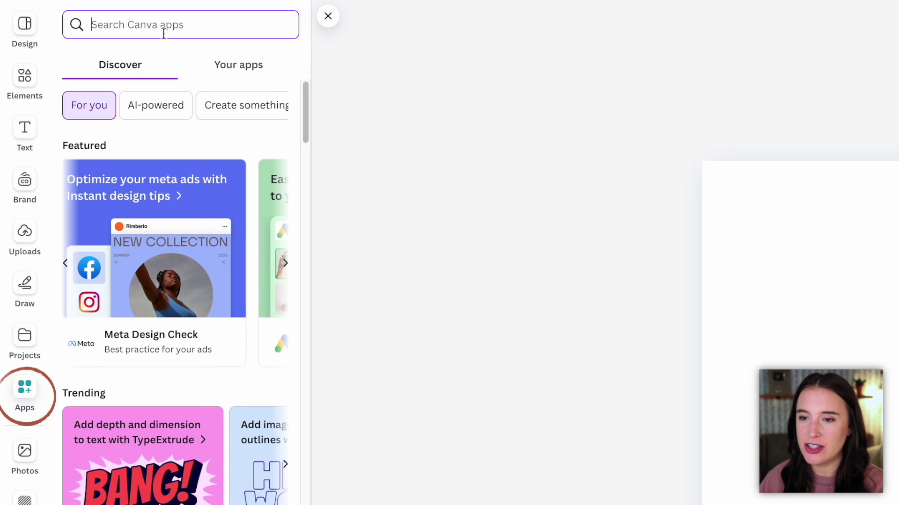
Step: Search the apps for 'pattern maker' and open the Pattern Maker app
text(pattern maker)
key(Return)
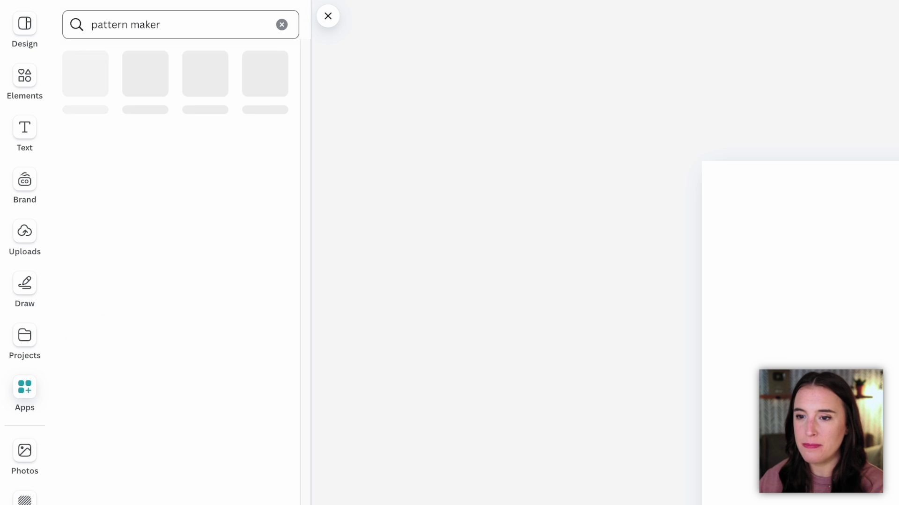
click(84, 85)
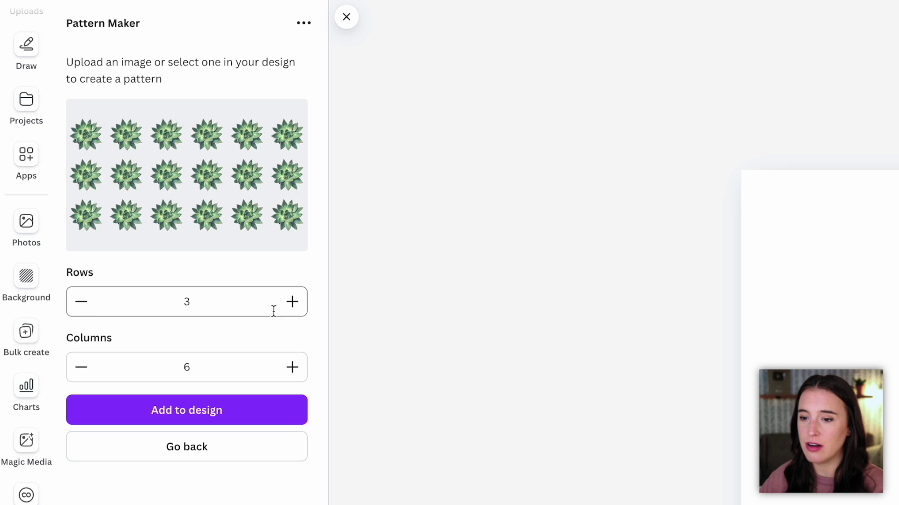
Step: Set the succulent pattern to 5 rows and 8 columns and place it on the page
click(293, 305)
click(293, 305)
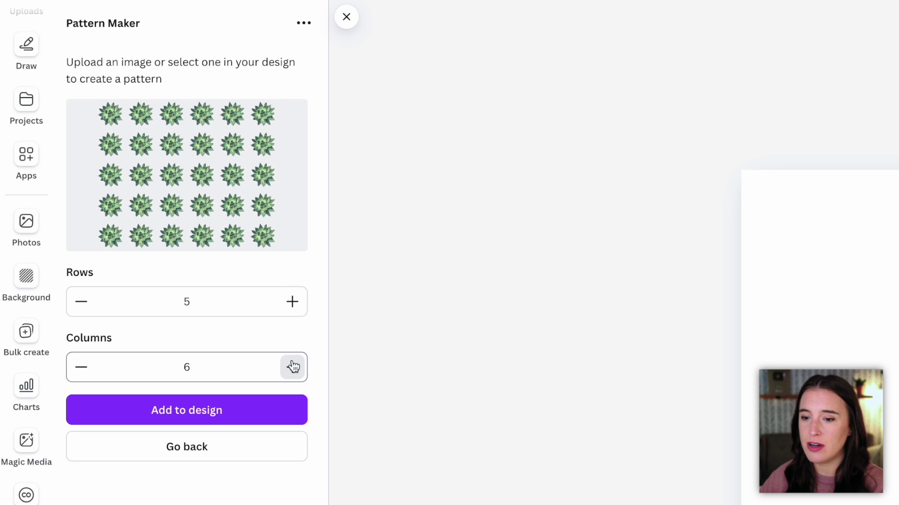
click(292, 368)
click(292, 367)
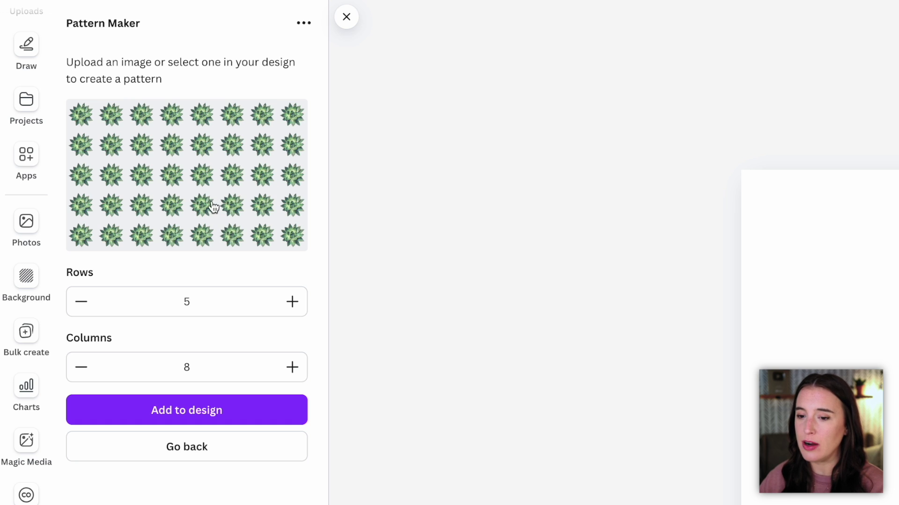
click(164, 412)
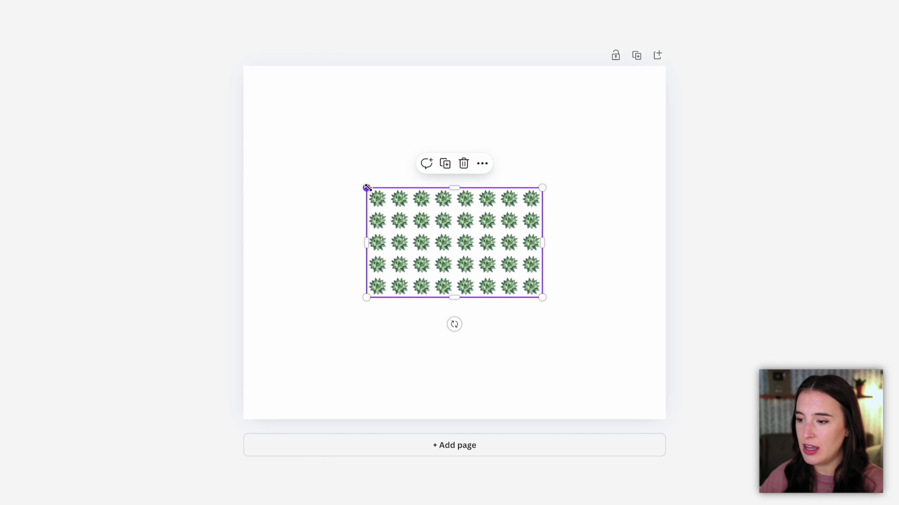
Step: Scale up the succulent pattern so it covers the page from the top-left corner
drag(367, 187, 136, 120)
drag(469, 258, 547, 258)
drag(620, 298, 815, 427)
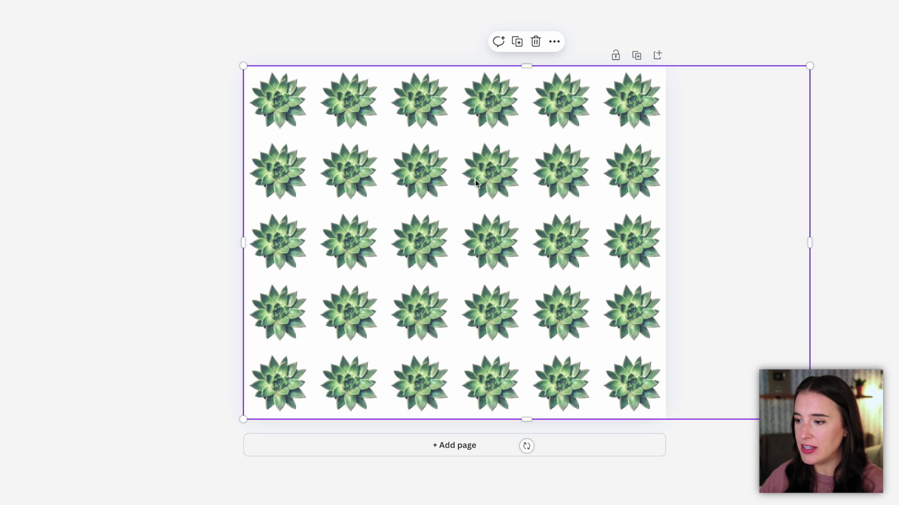
mouse_move(523, 171)
mouse_down()
mouse_move(498, 171)
mouse_move(523, 170)
mouse_up()
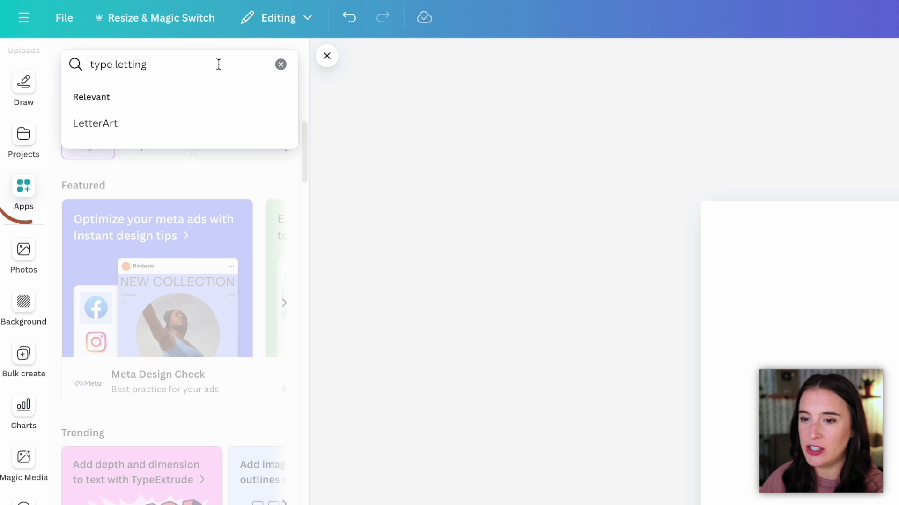
Step: Correct the app search to 'type lettering' and open the TypeLettering app
key(BackSpace)
key(BackSpace)
key(BackSpace)
text(ering)
key(Return)
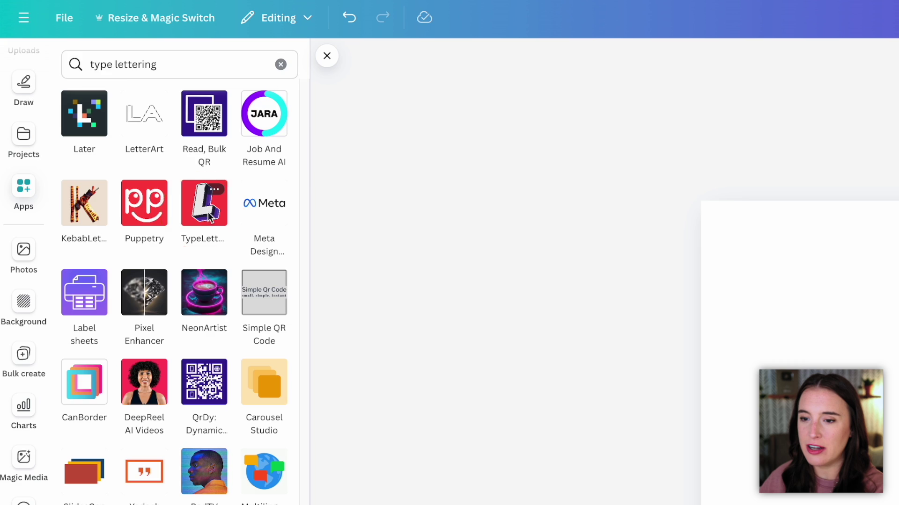
click(198, 205)
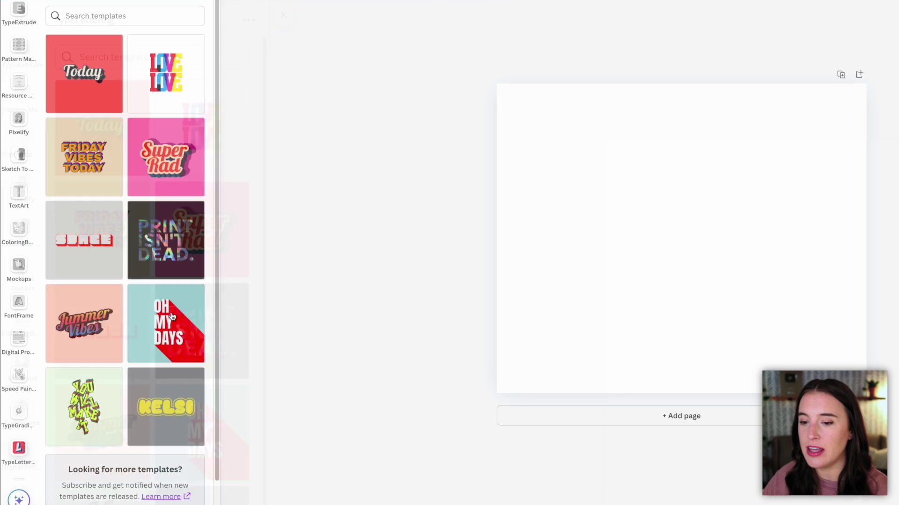
Step: Replace the OH MY DAYS template text with FLASH SALE on two lines
click(210, 417)
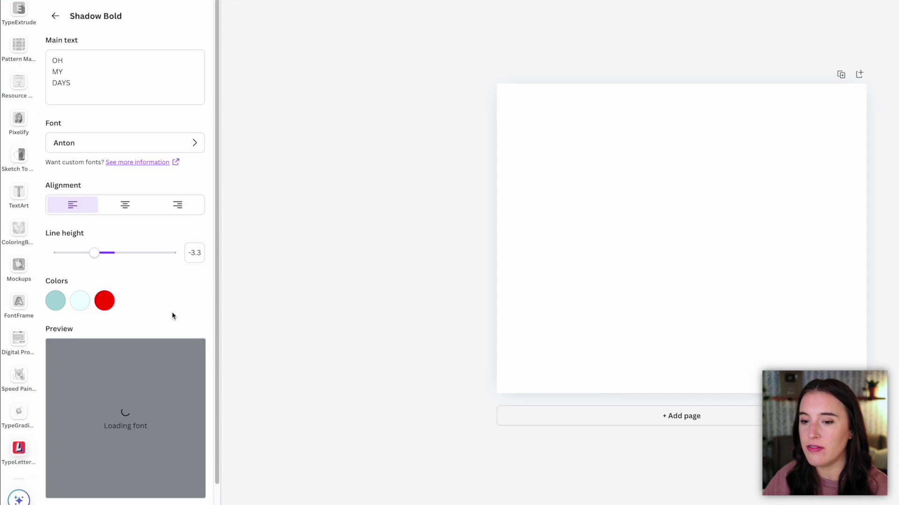
drag(87, 93, 51, 58)
text(FLA)
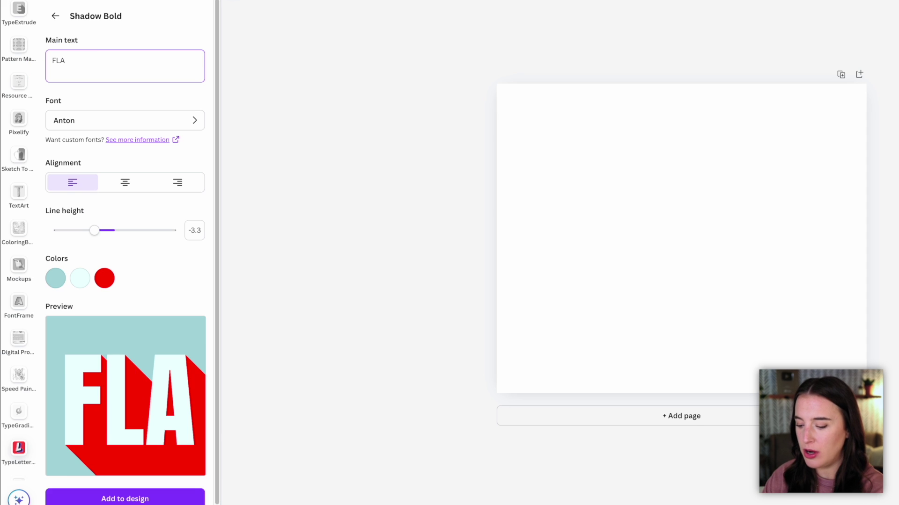
text(SH)
key(Return)
text(SALE)
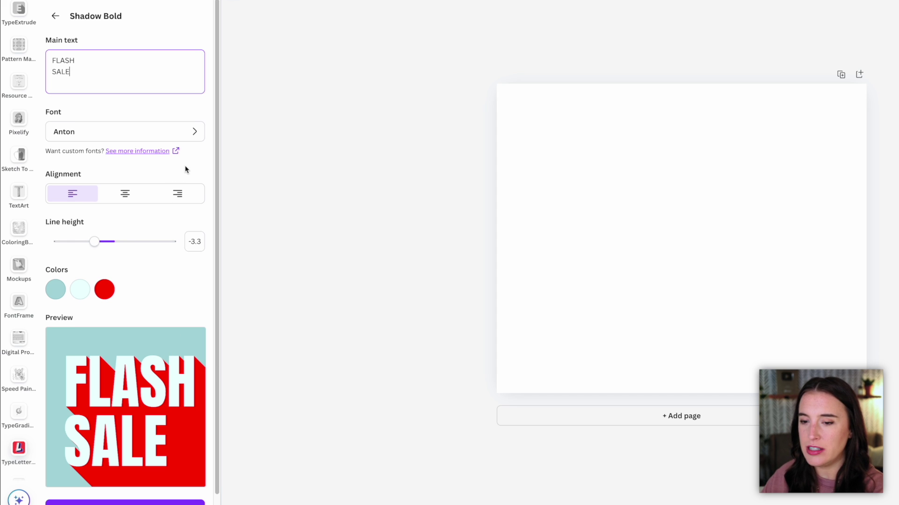
Step: Set the lettering to Yeseva One, left-aligned, with line spacing -3
scroll(188, 171, down, 1)
click(174, 113)
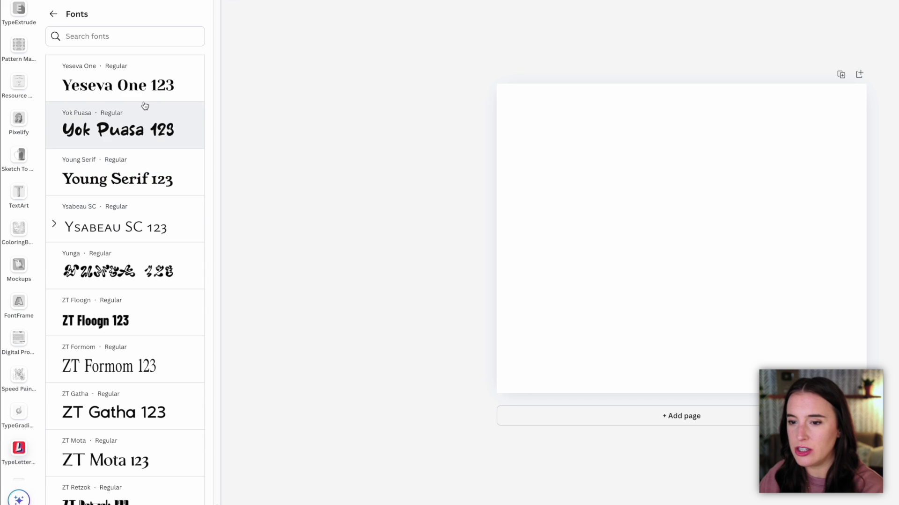
click(143, 92)
click(127, 170)
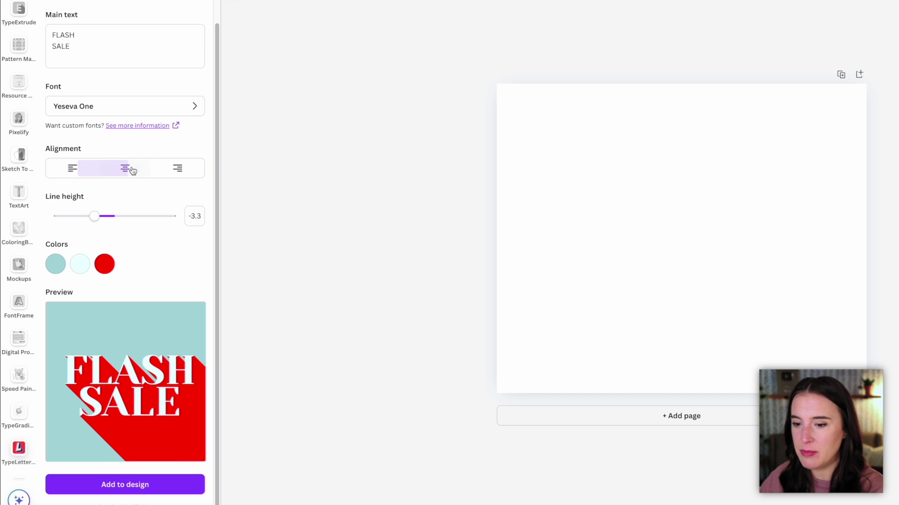
click(164, 169)
click(73, 169)
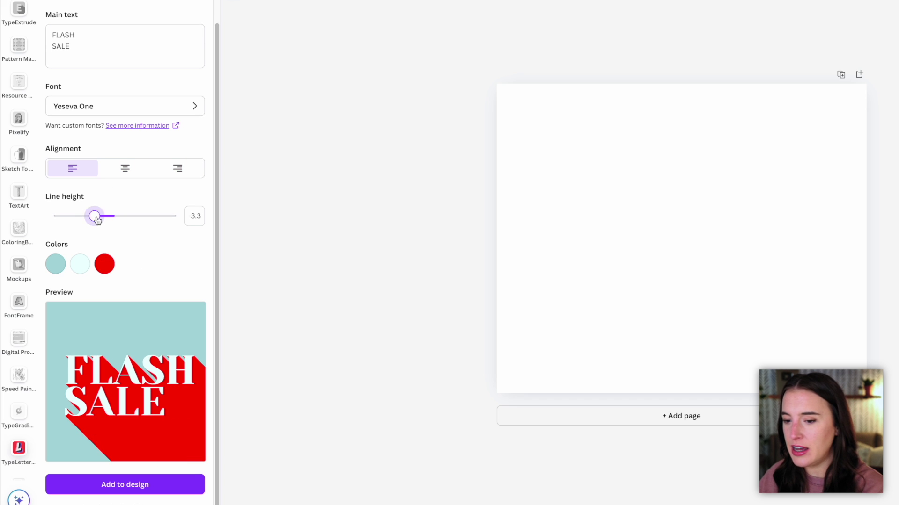
mouse_move(97, 220)
mouse_down()
mouse_move(135, 217)
mouse_move(96, 217)
mouse_up()
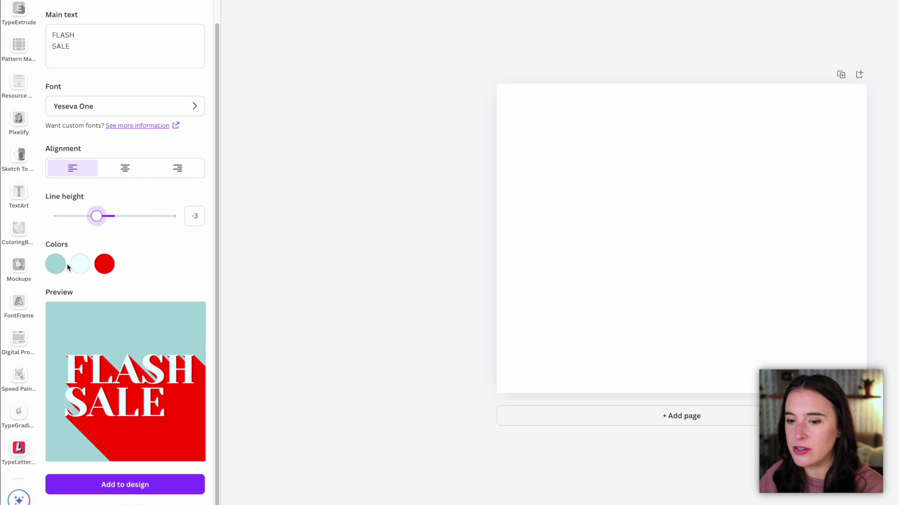
Step: Make the text medium purple with a mauve shadow and add the lettering to the page
click(56, 265)
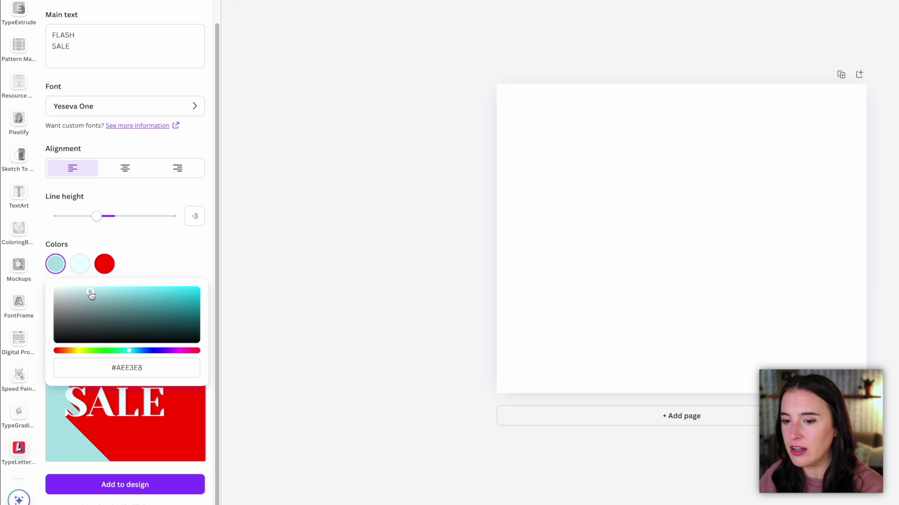
click(80, 265)
click(176, 351)
click(140, 292)
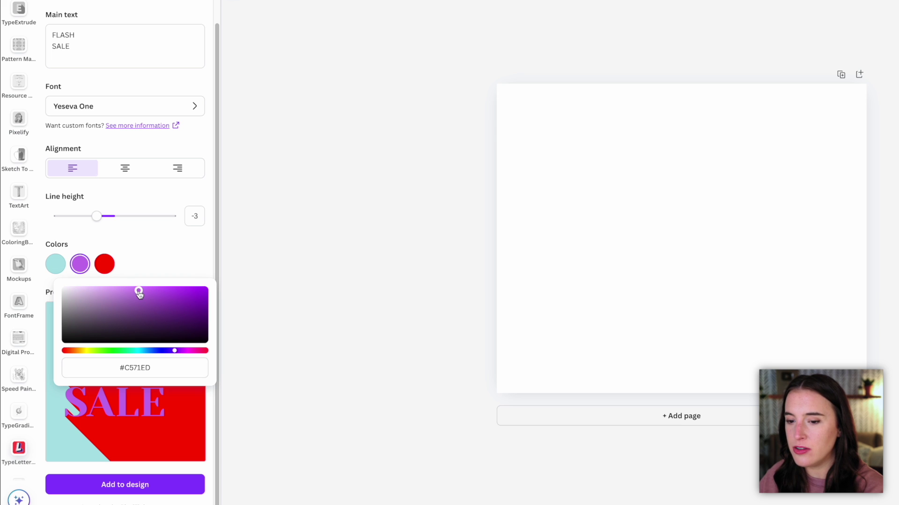
click(105, 268)
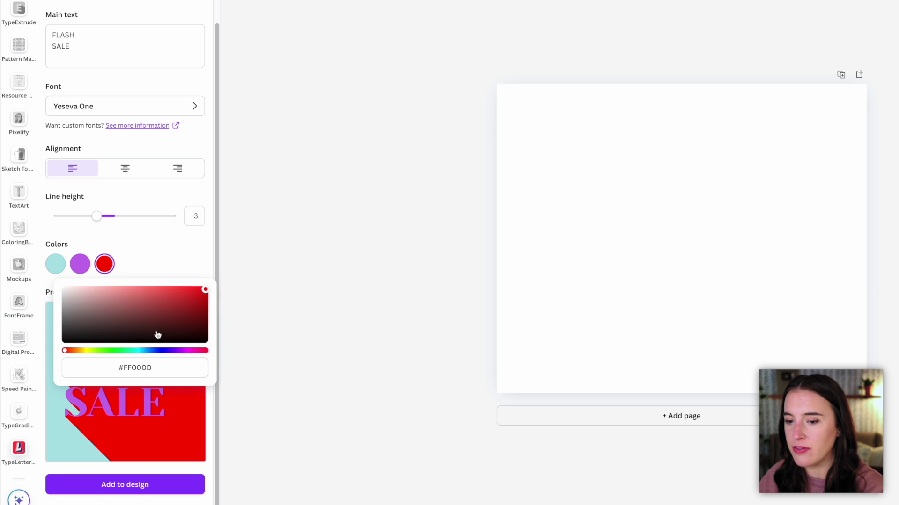
click(204, 354)
click(121, 305)
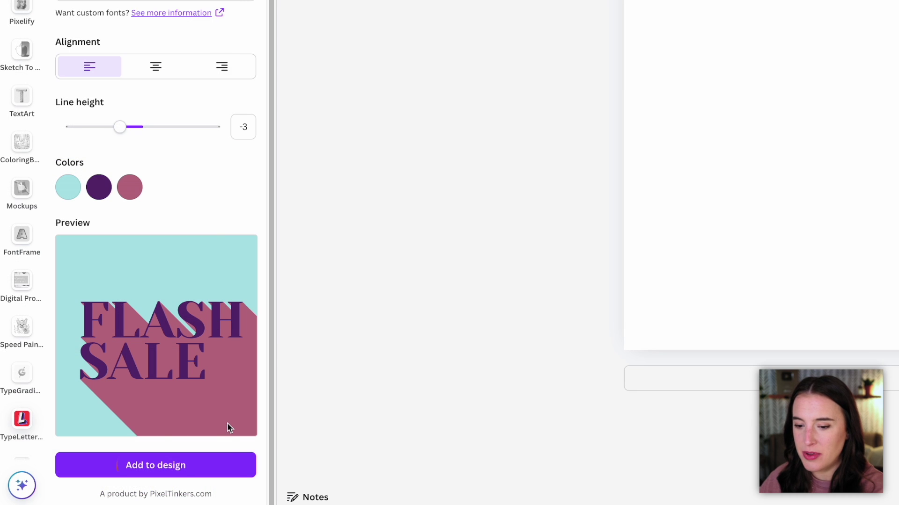
click(156, 465)
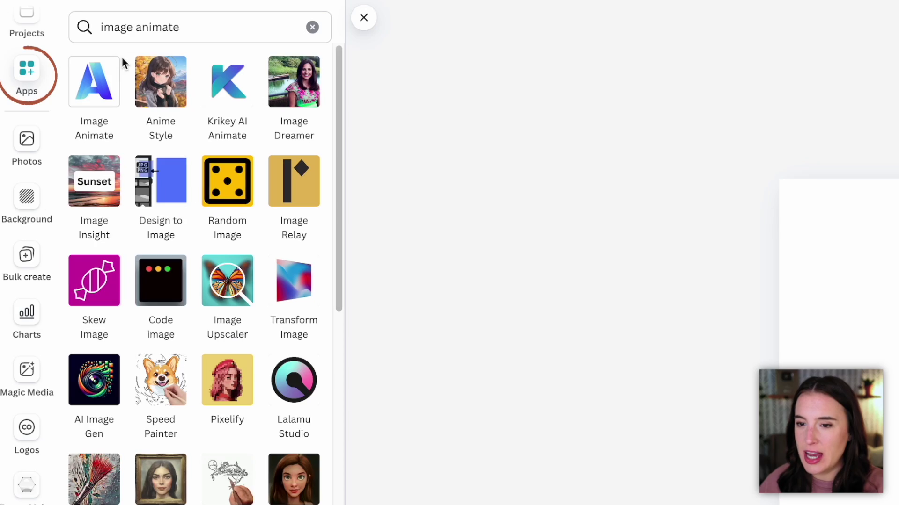
Step: Open the Image Animate app with the vase-and-mug photo selected
click(97, 91)
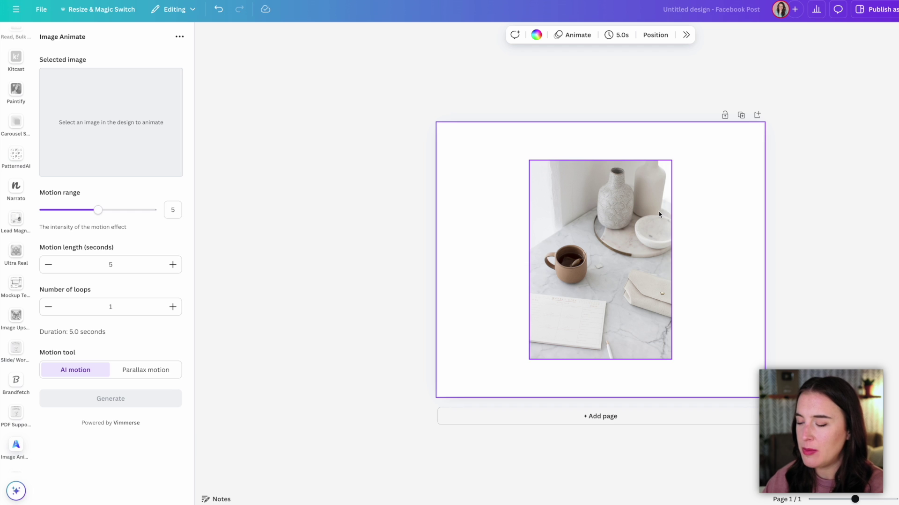
click(602, 197)
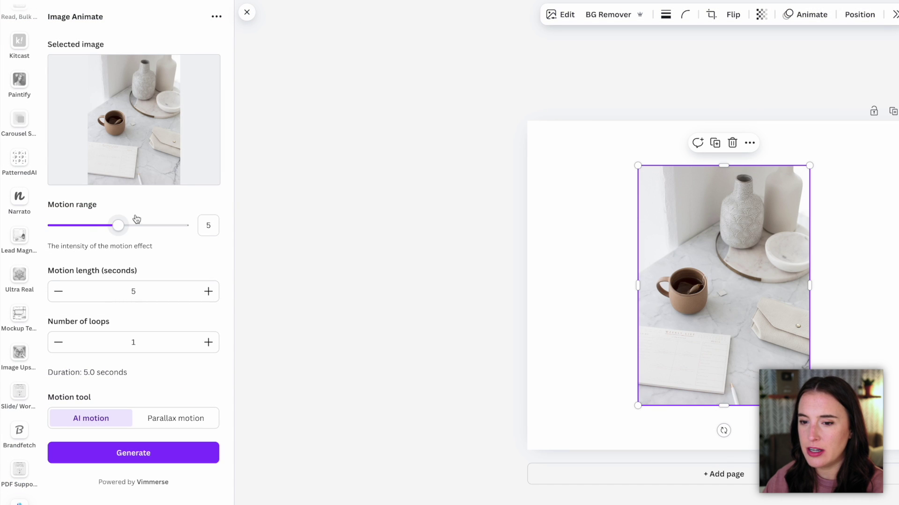
Step: Generate a 6-second video of the photo with motion range 8
drag(120, 229, 160, 229)
click(208, 291)
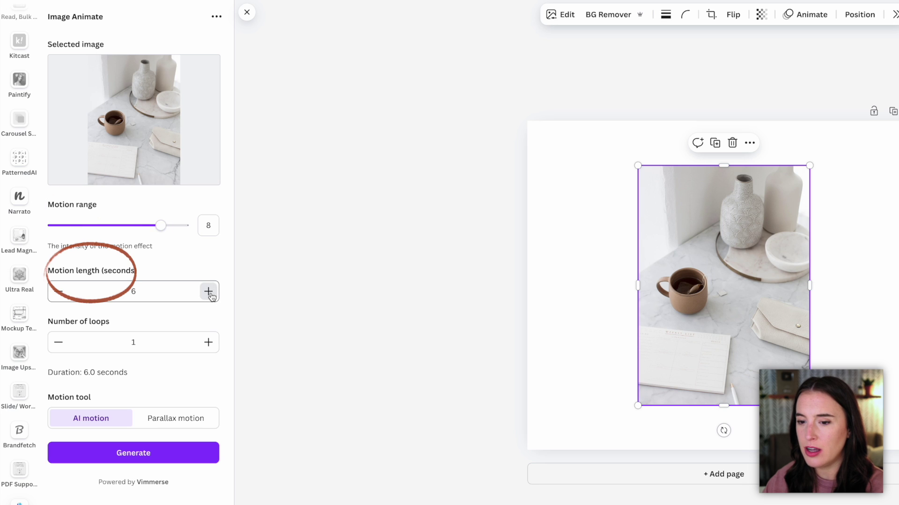
click(208, 291)
click(58, 291)
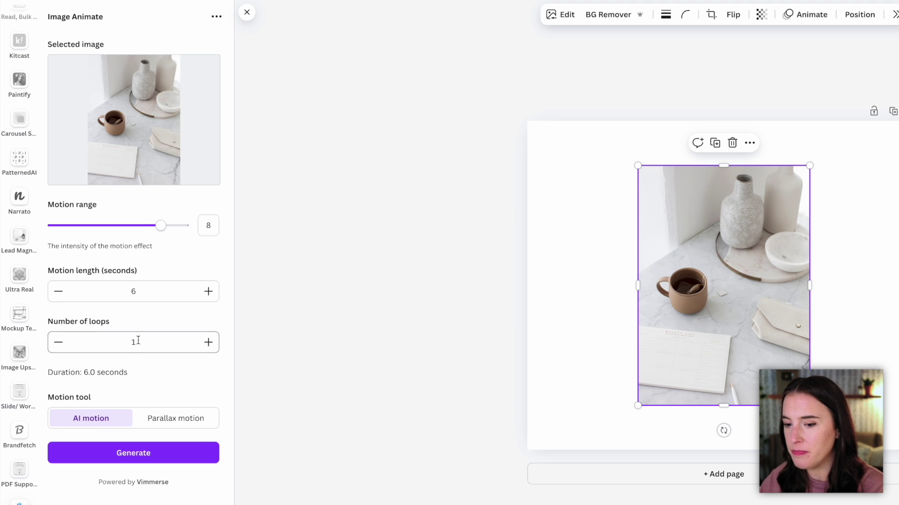
click(102, 451)
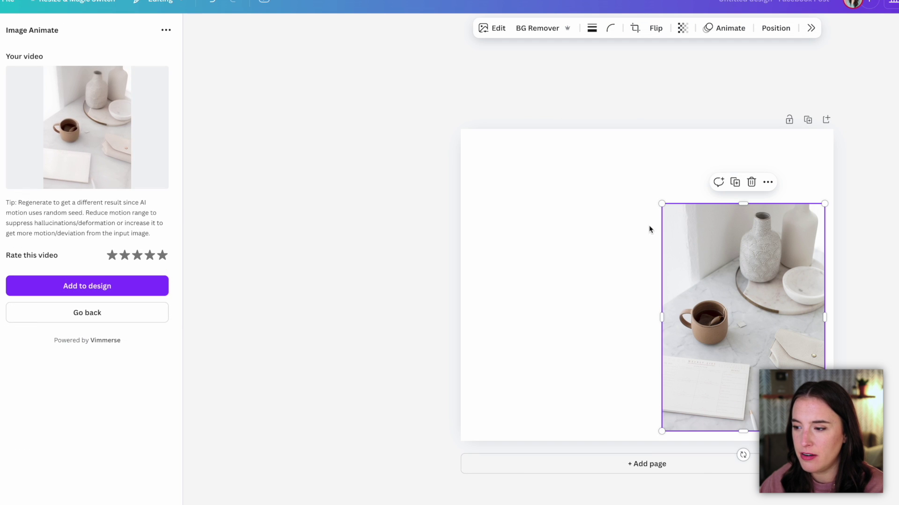
drag(703, 251, 818, 331)
click(114, 286)
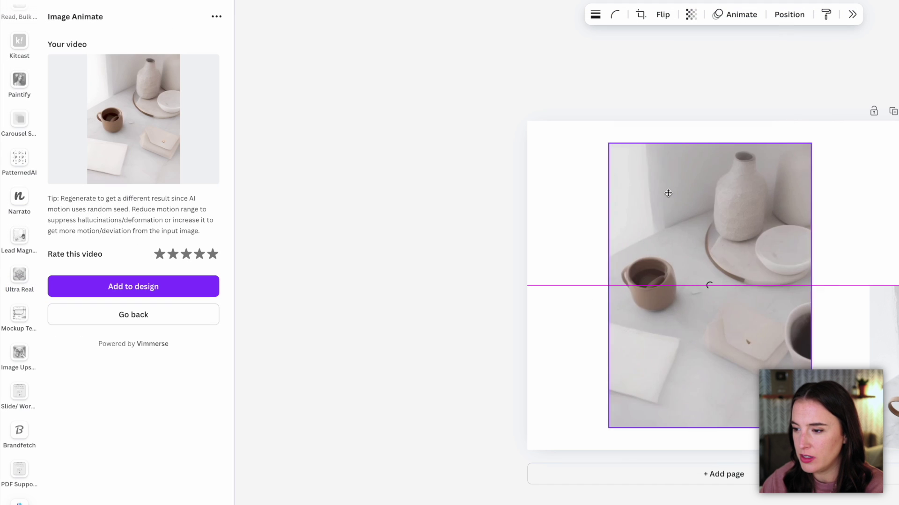
drag(668, 193, 689, 198)
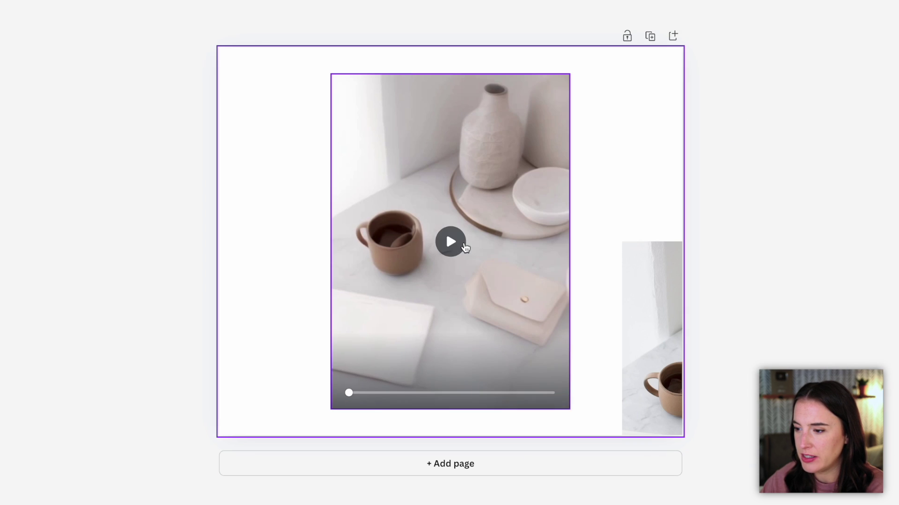
click(613, 198)
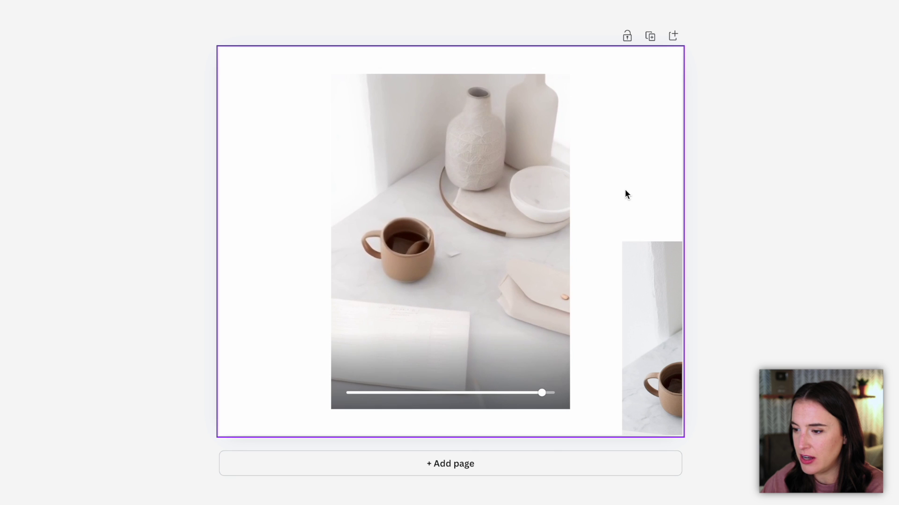
click(526, 206)
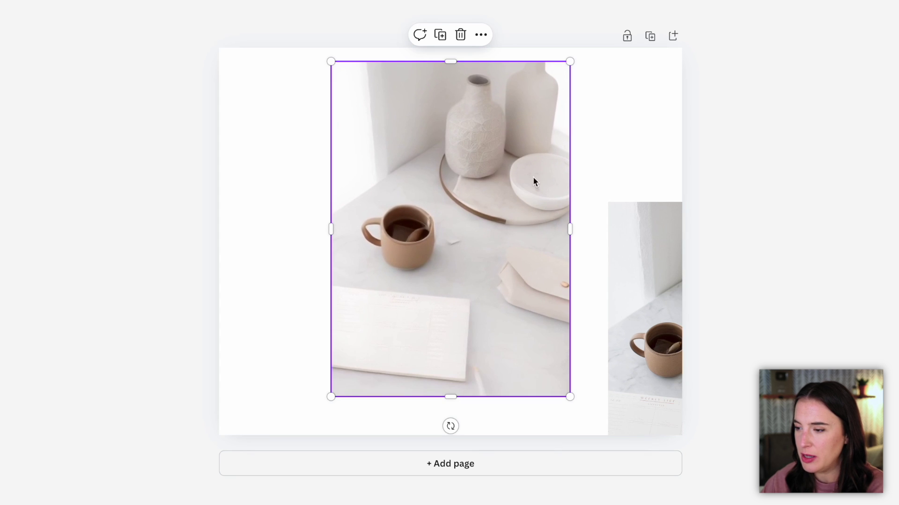
click(602, 146)
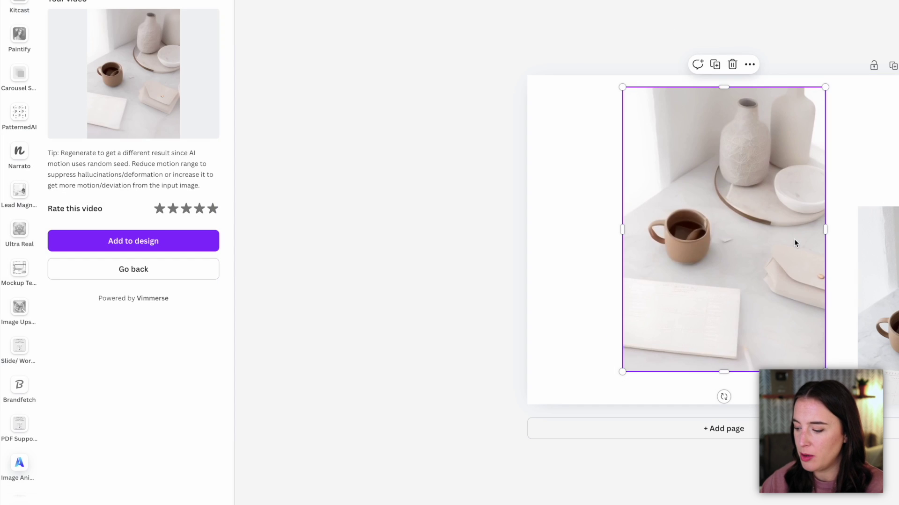
key(Delete)
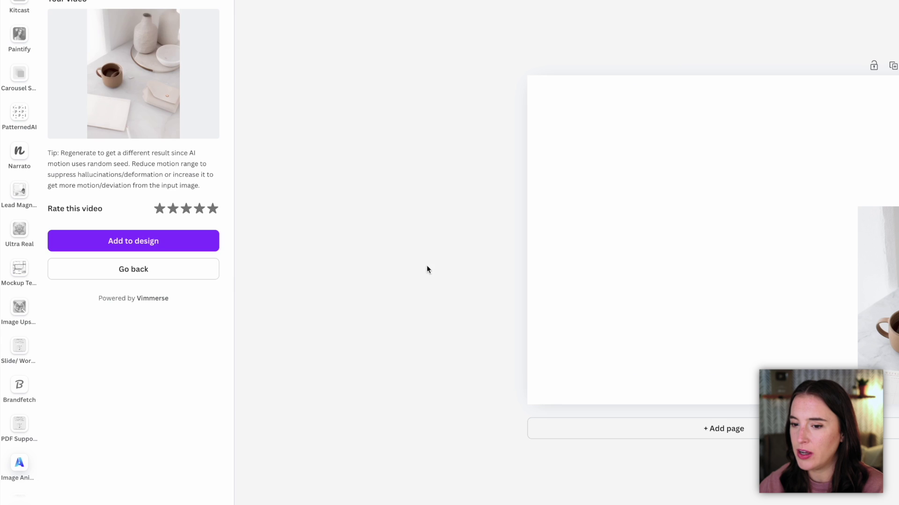
Step: Generate a Parallax motion video with the Step down camera path and add it to the page
click(173, 270)
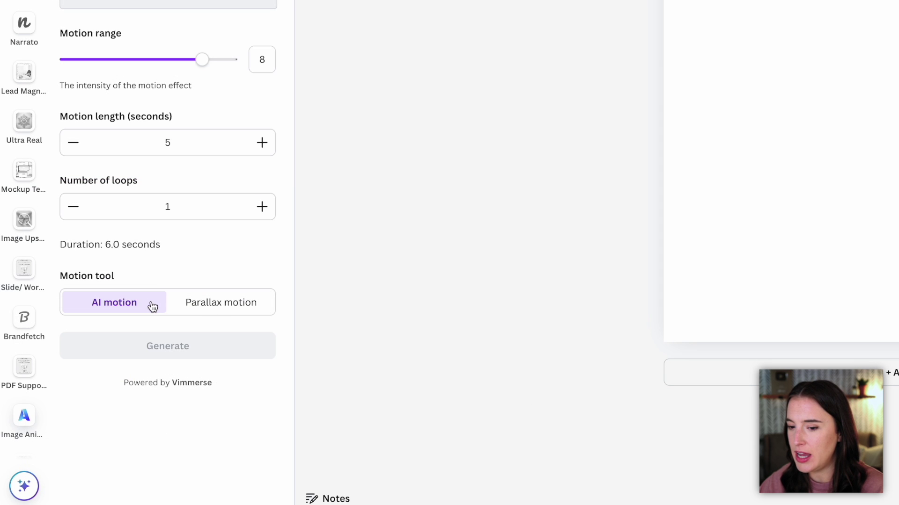
click(220, 309)
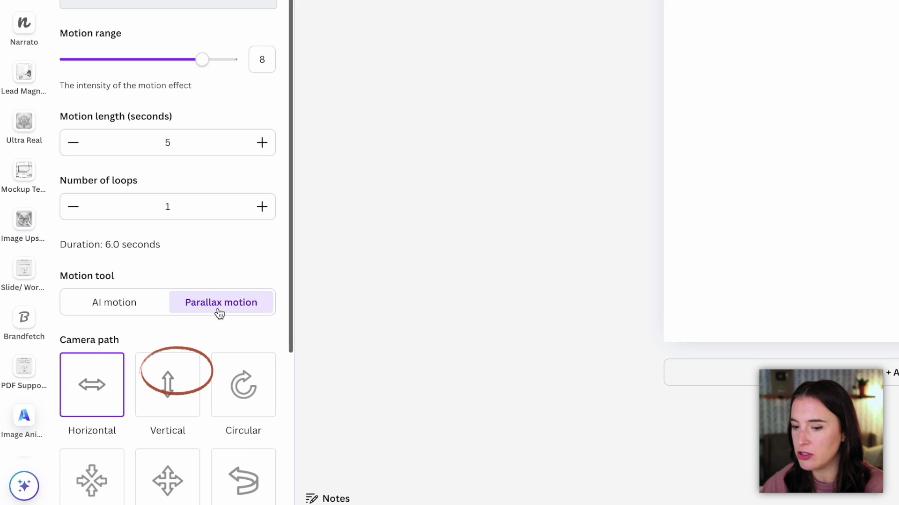
scroll(241, 301, down, 4)
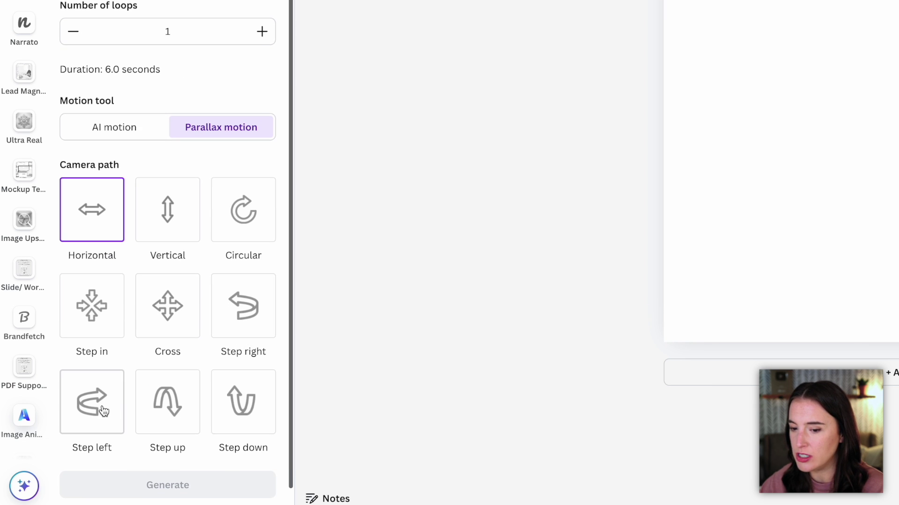
click(255, 411)
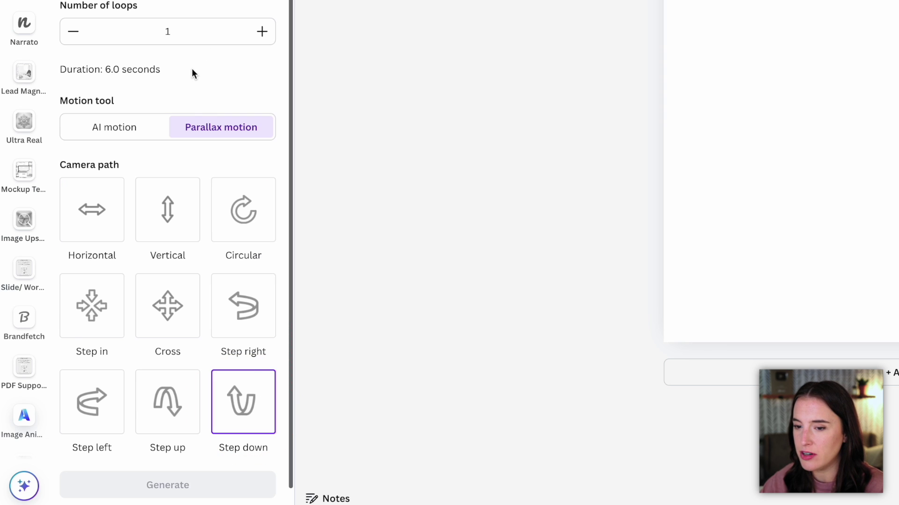
scroll(192, 73, down, 1)
click(184, 459)
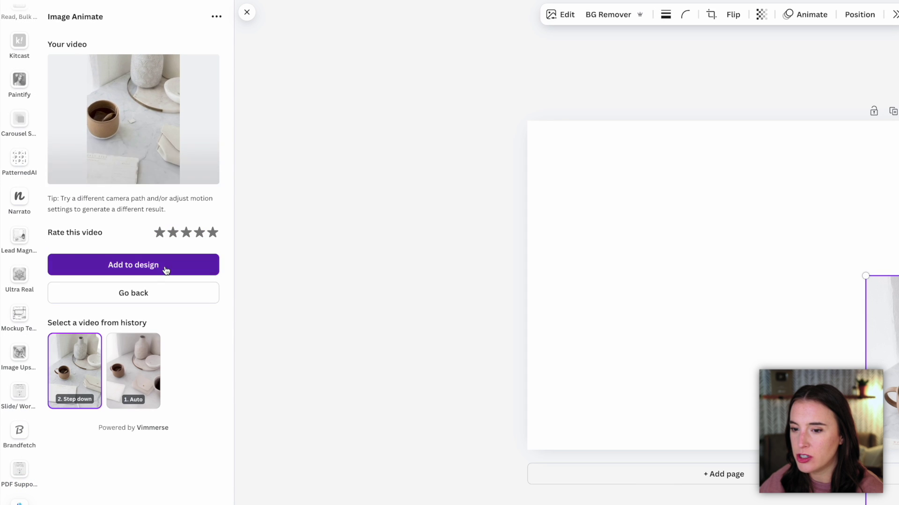
click(165, 271)
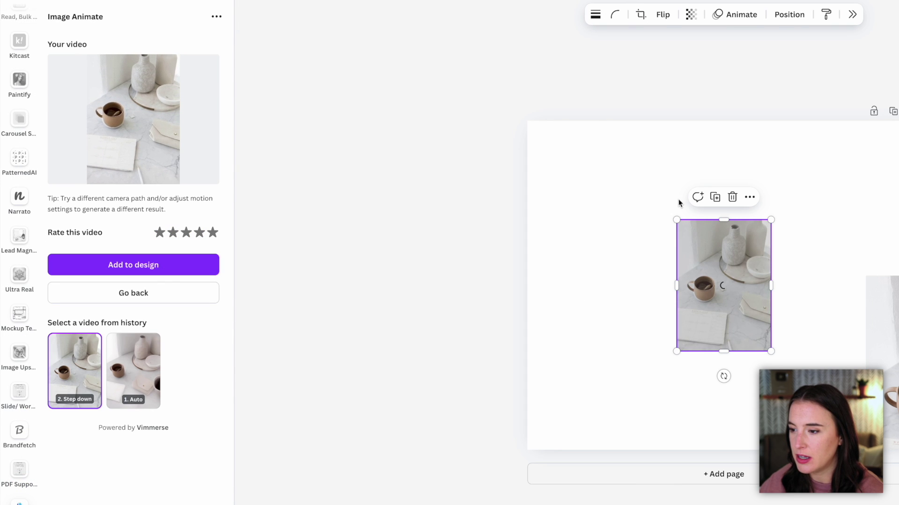
Step: Enlarge the Step down video on the page by dragging its corner
drag(677, 220, 612, 130)
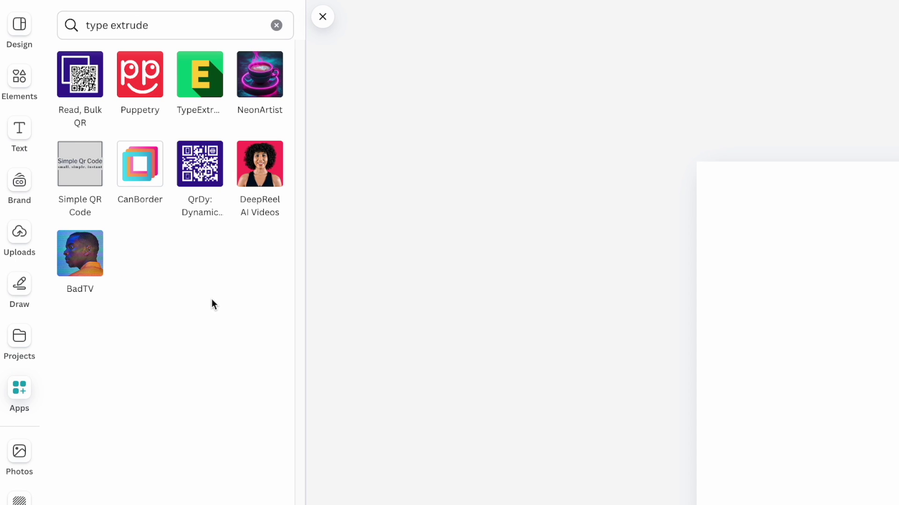
Step: Switch the TypeExtrude FLASH SALE text to the Aguante font
click(83, 27)
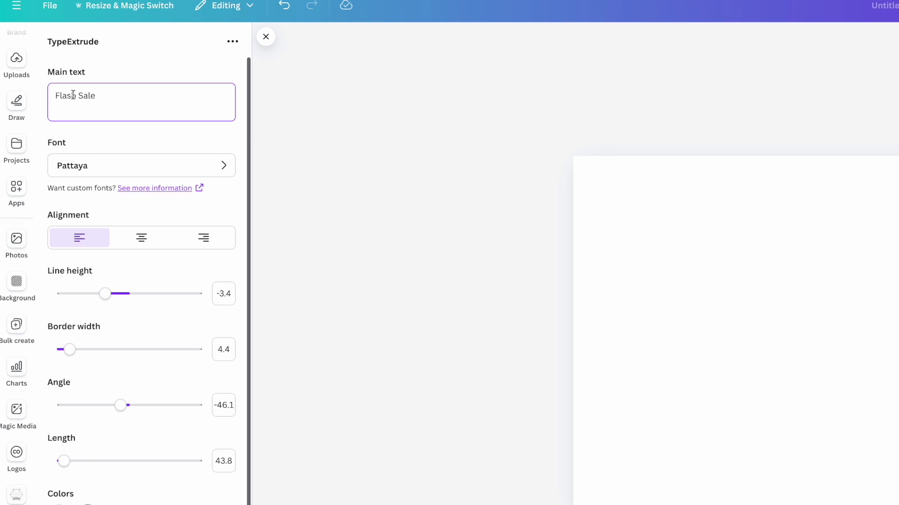
click(94, 170)
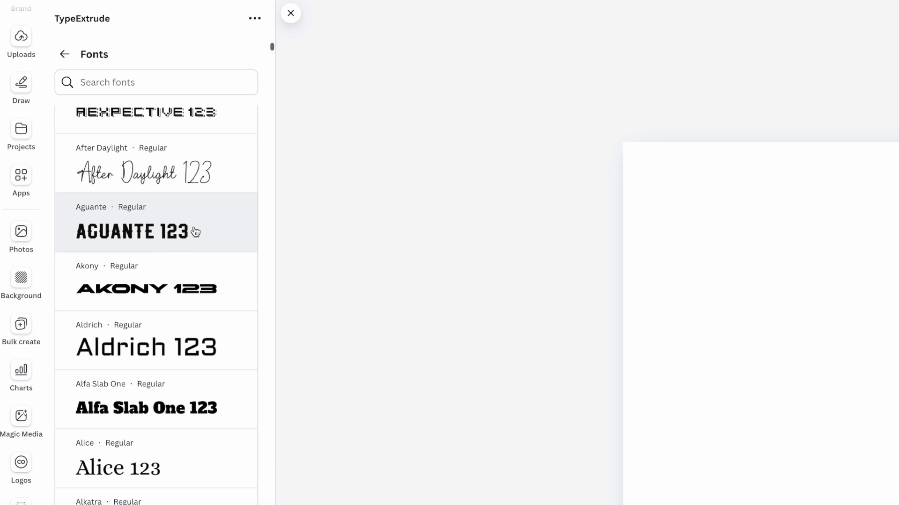
click(196, 229)
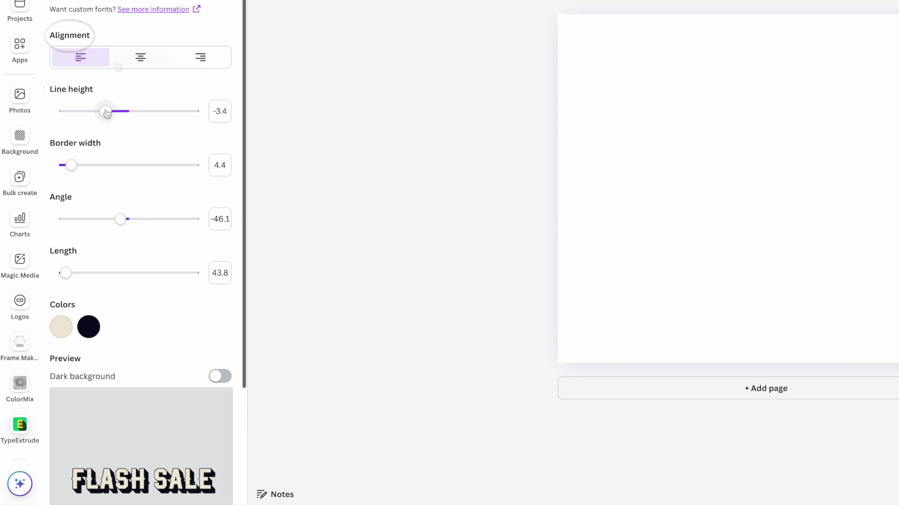
Step: Set border width 10.4, angle 304.3, length 115.8 and yellow-and-navy colours, keeping a light background
scroll(139, 141, down, 1)
drag(71, 110, 92, 111)
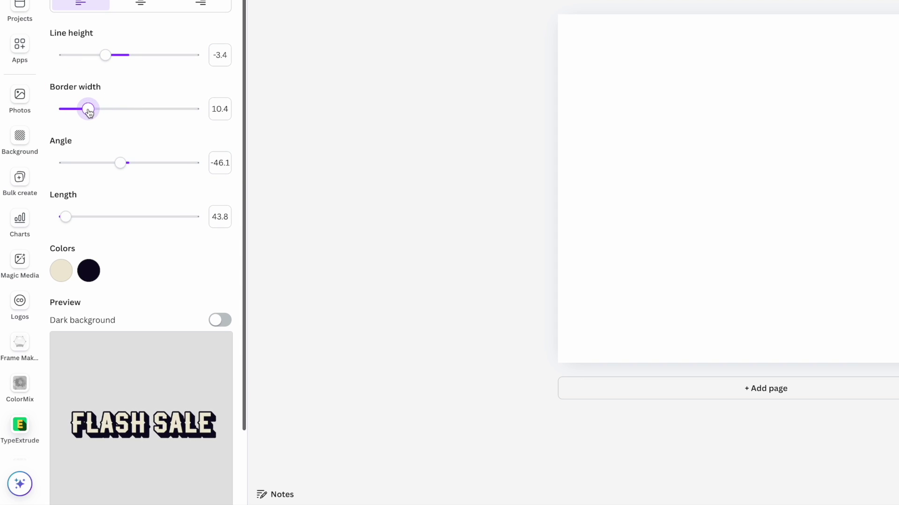
scroll(124, 117, down, 2)
drag(122, 81, 177, 74)
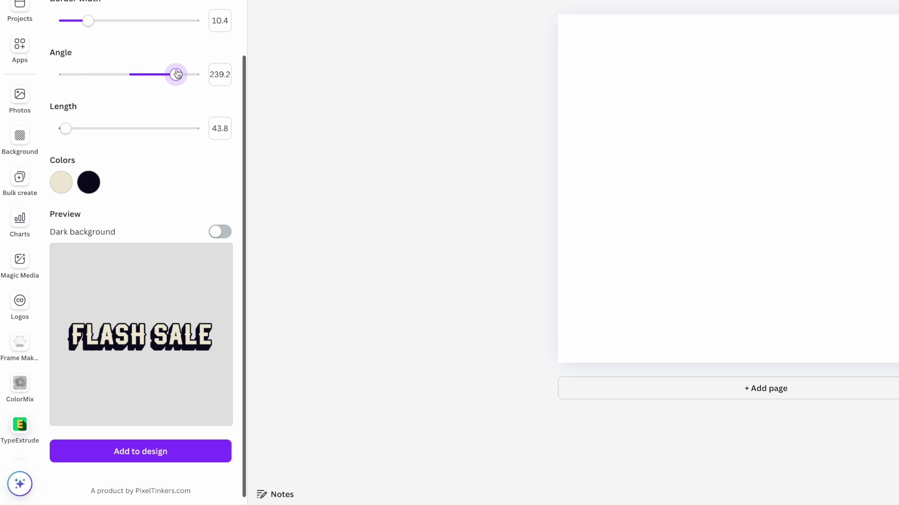
drag(65, 129, 84, 134)
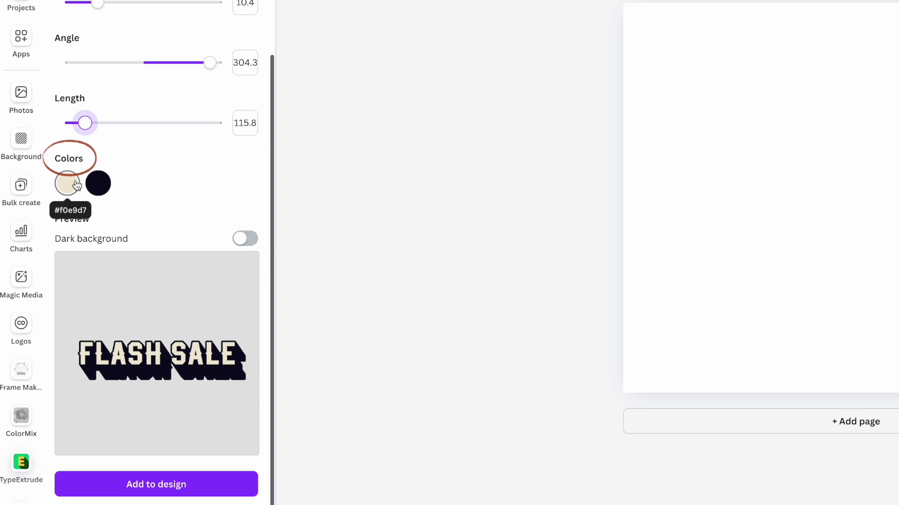
click(67, 182)
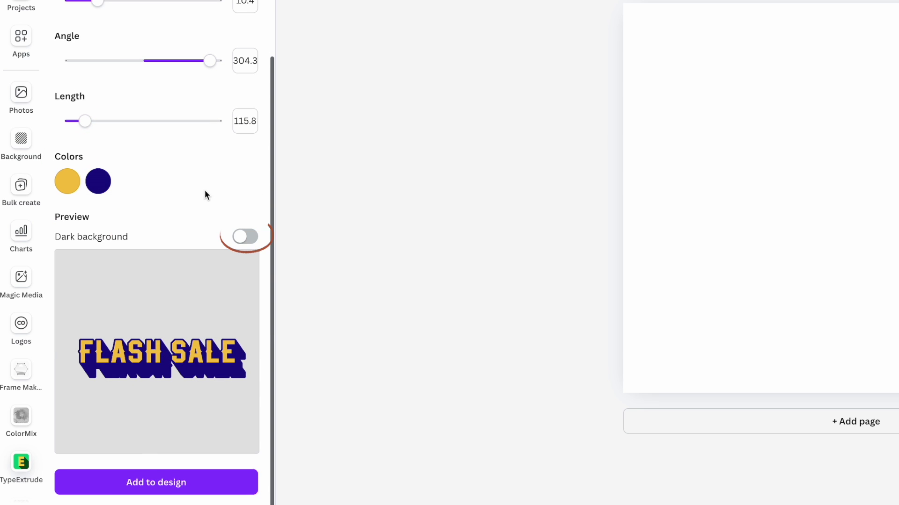
click(241, 242)
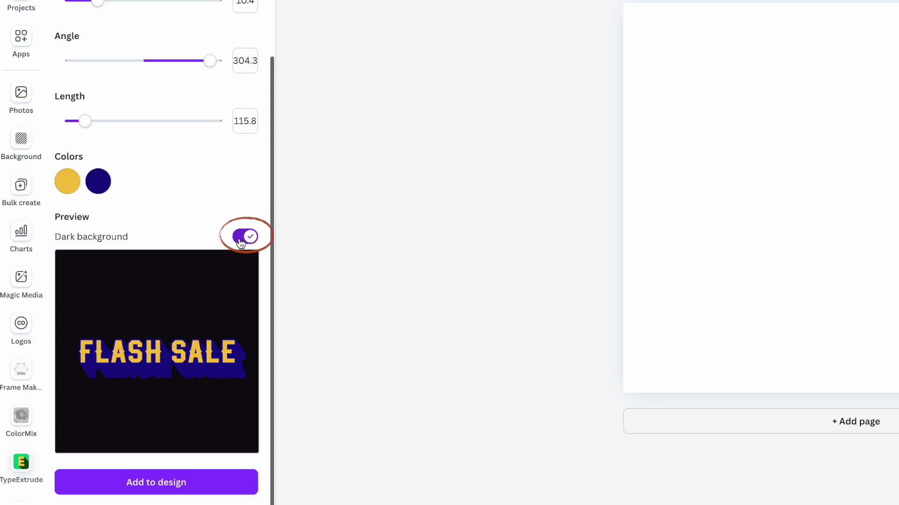
click(247, 240)
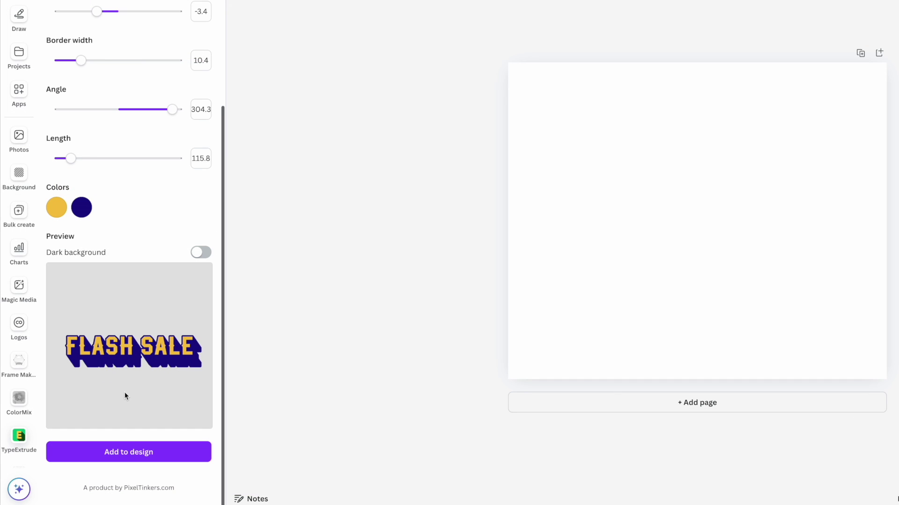
Step: Add the 3D FLASH SALE text to the design, enlarge it and shift it right
click(120, 453)
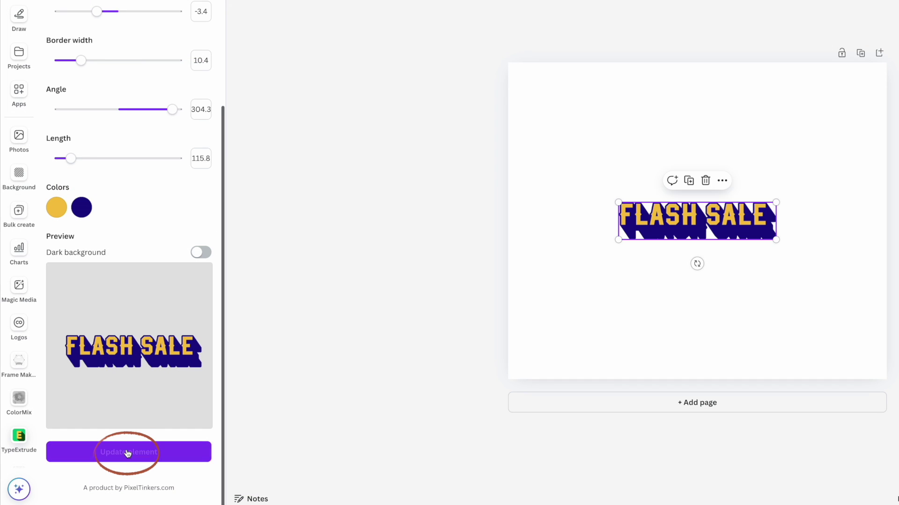
drag(618, 201, 530, 200)
drag(311, 220, 302, 215)
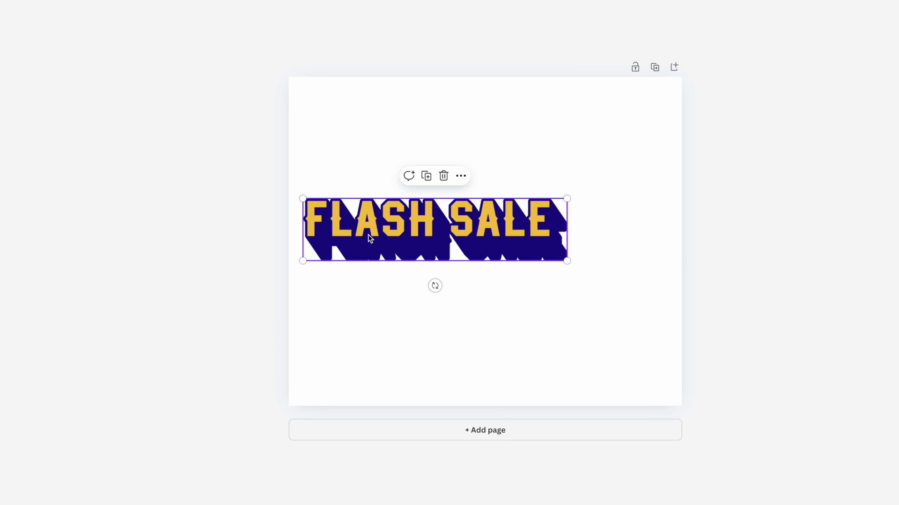